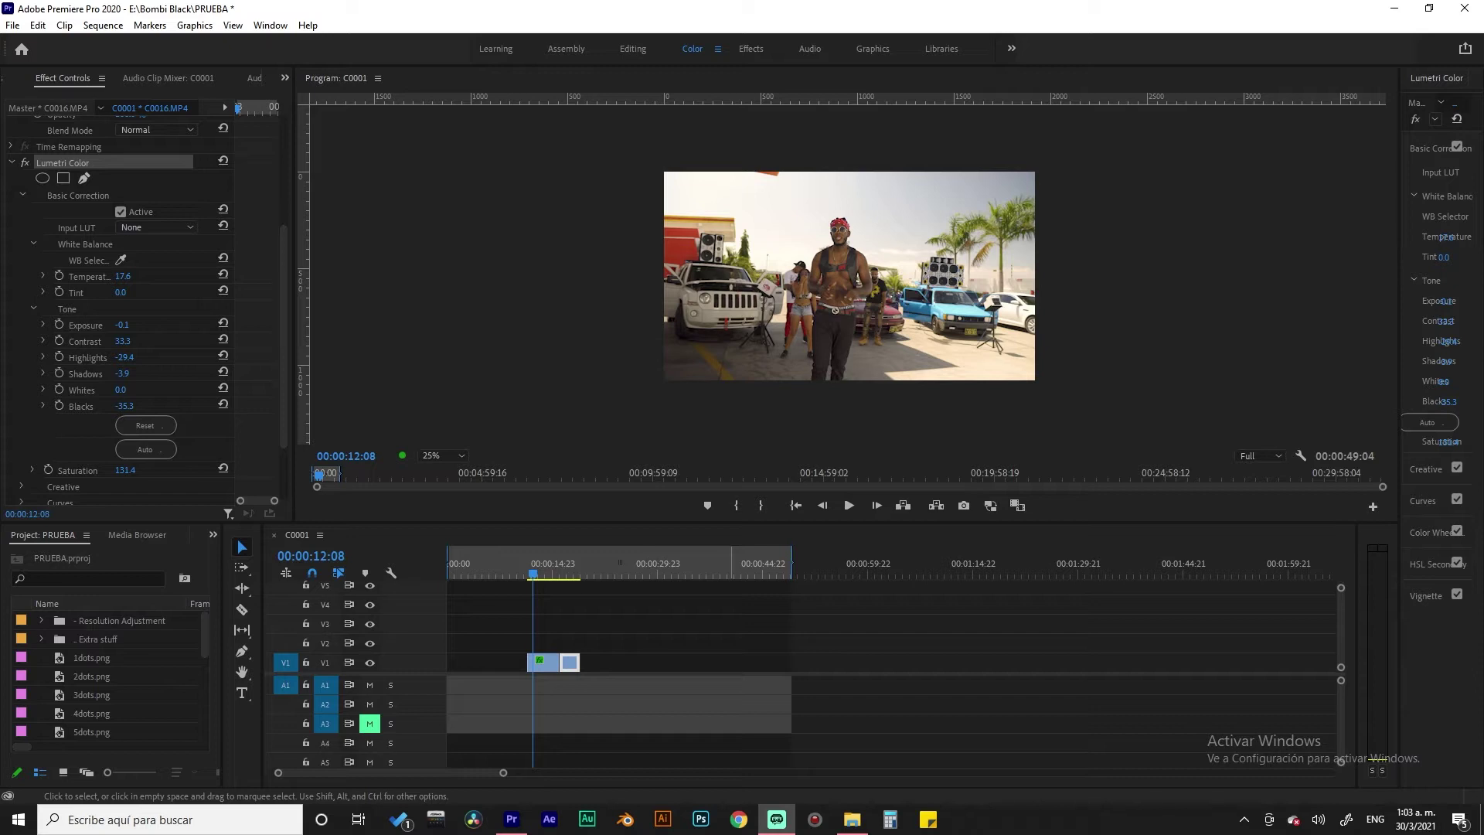
Step: Play forward and back over the cut between the two clips and stop on frame 00:00:14:10
key(space)
key(j)
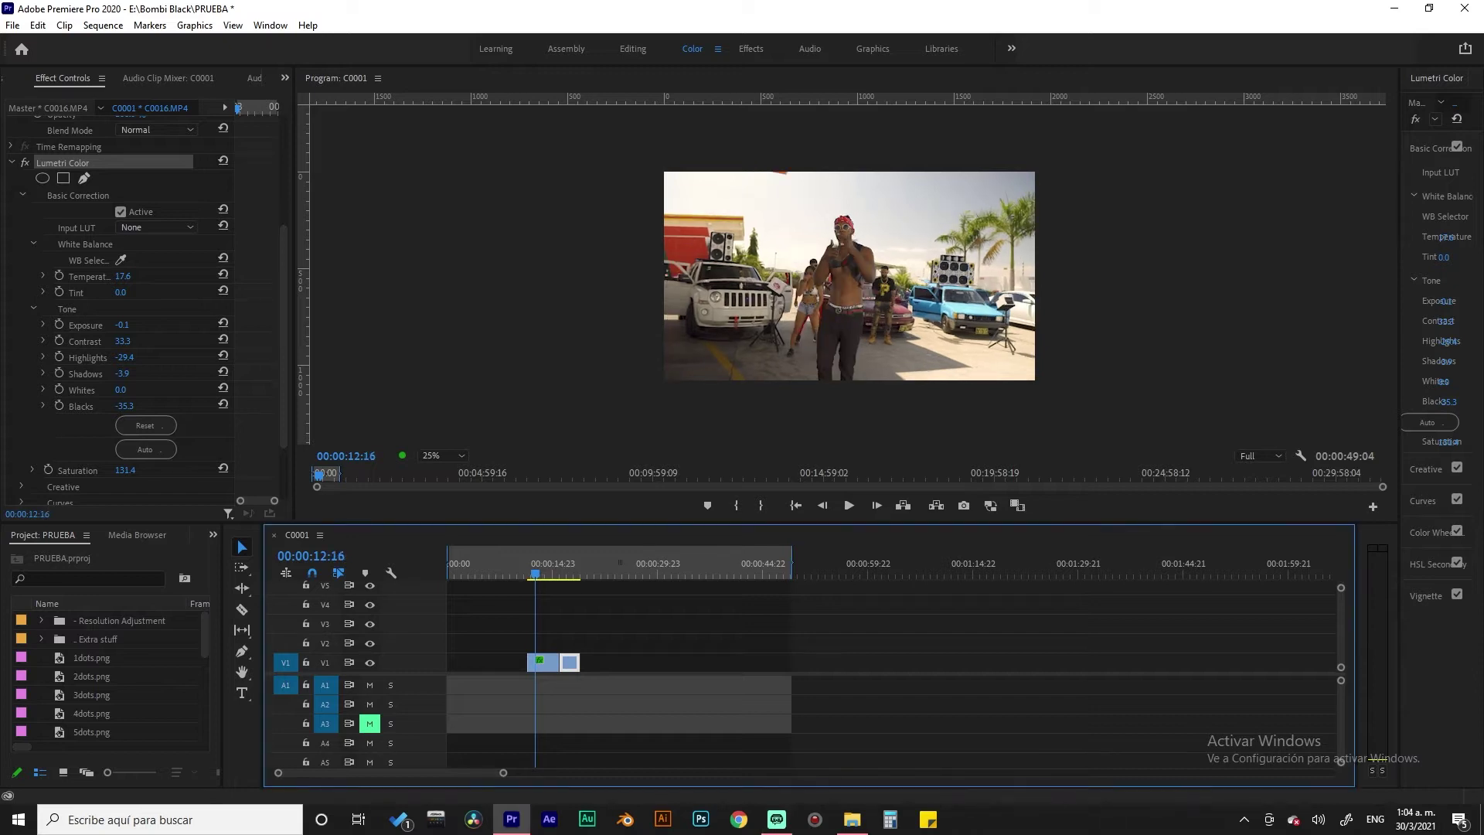
key(l)
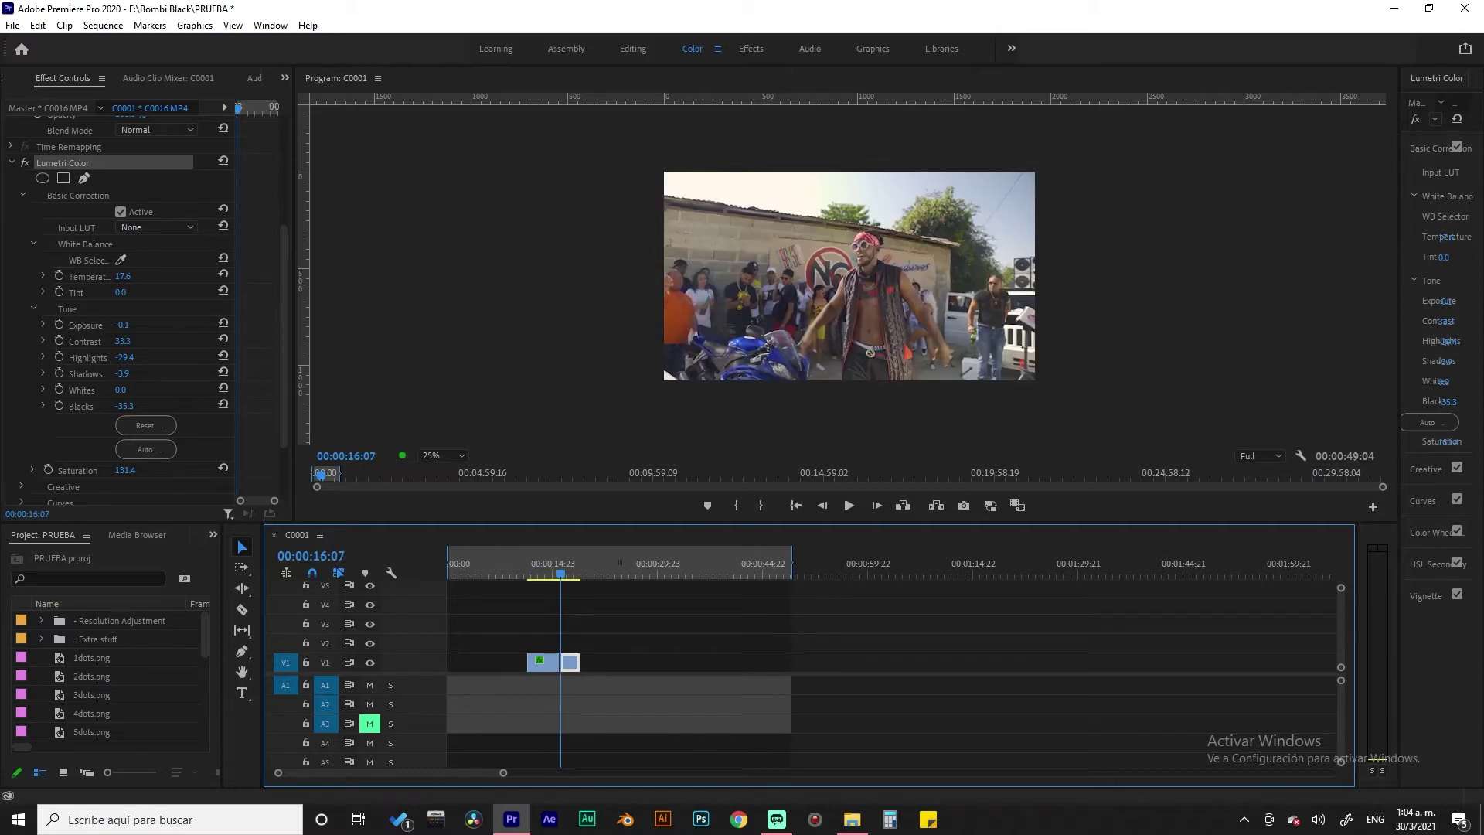
key(j)
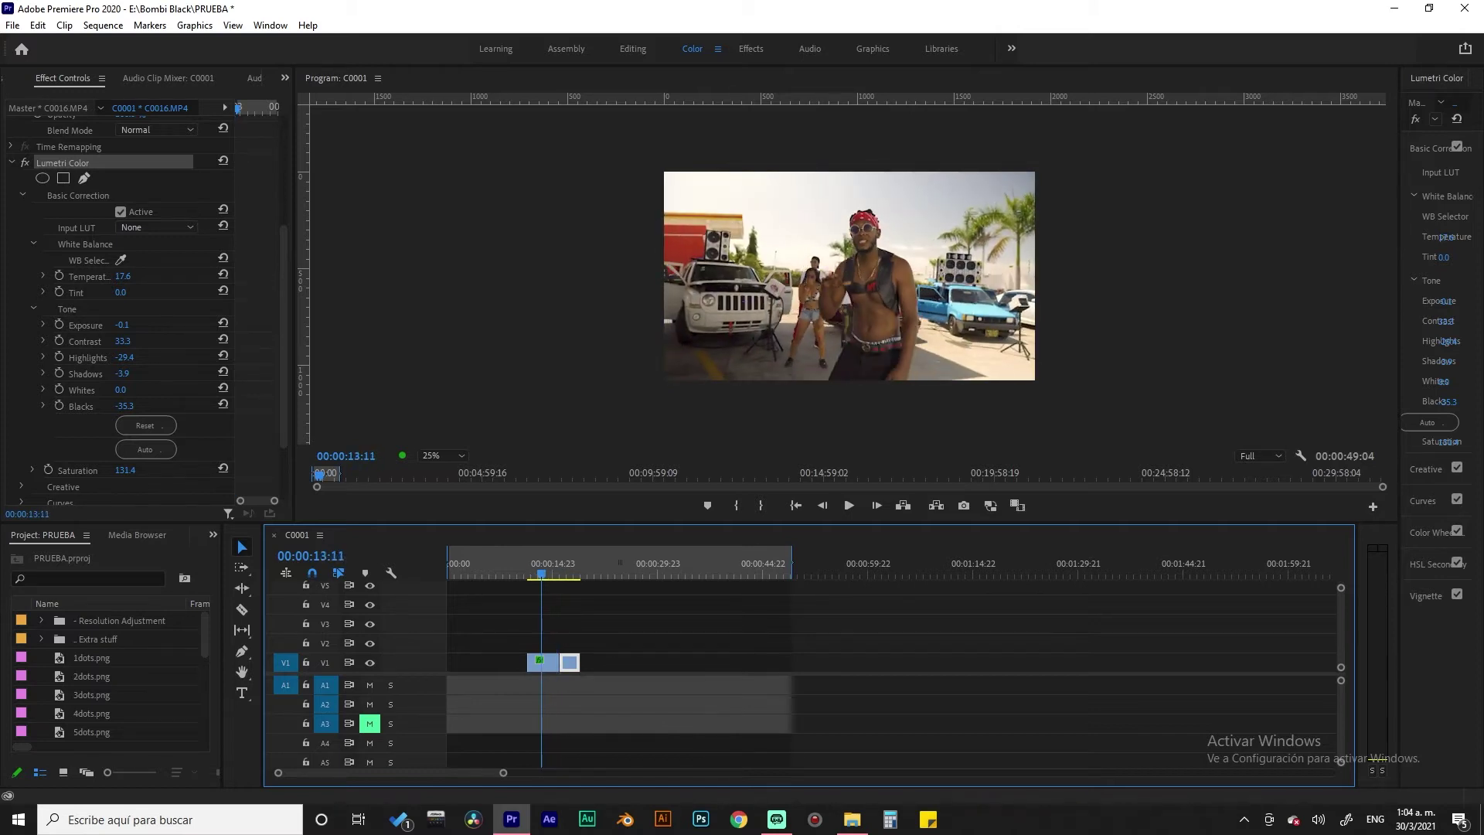
key(k)
key(Left)
key(Left)
key(Left)
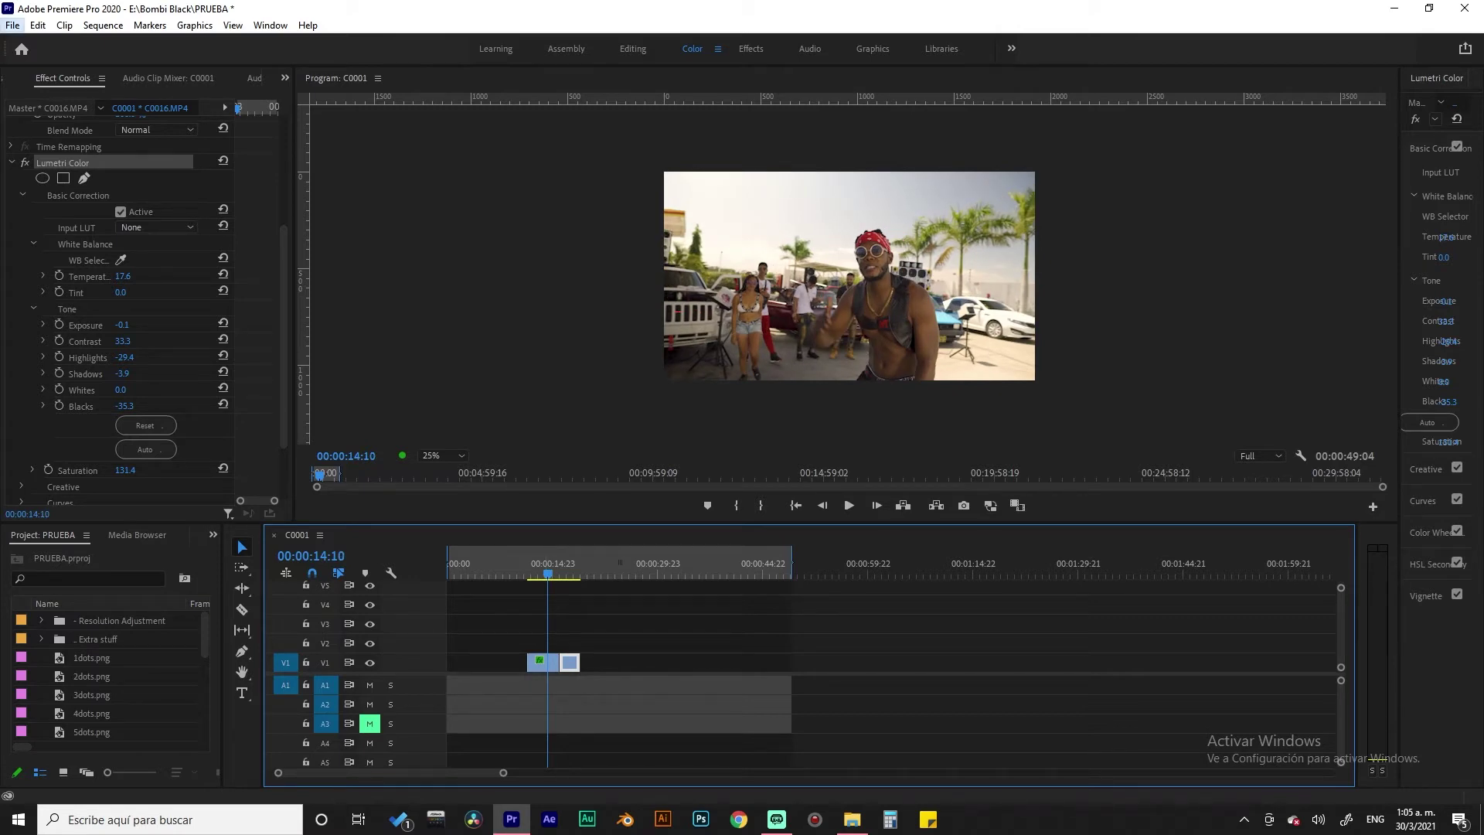
Step: Start opening an existing project and enter the 400 Transiciones Premiere folder
click(12, 25)
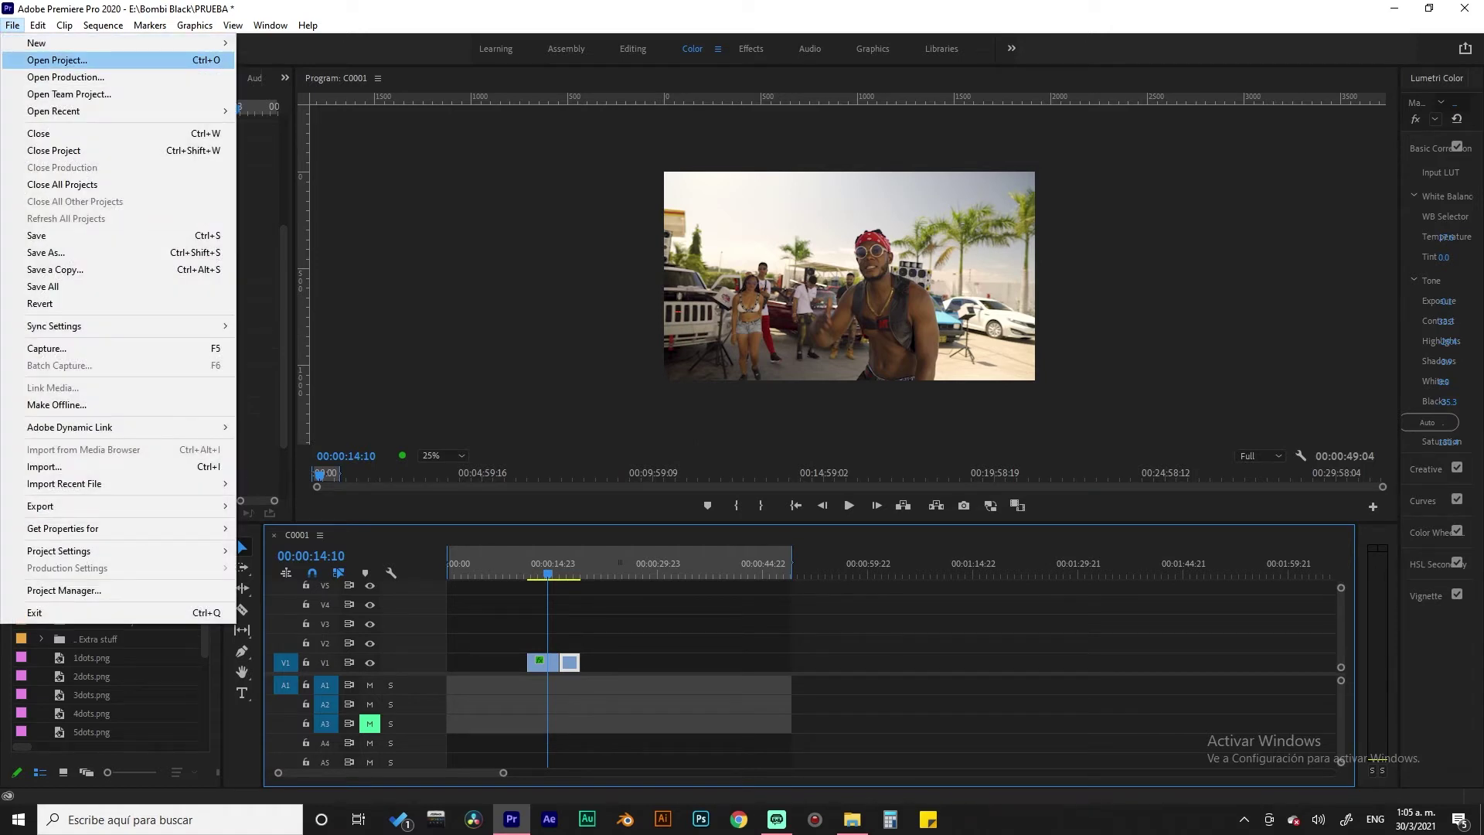
click(58, 60)
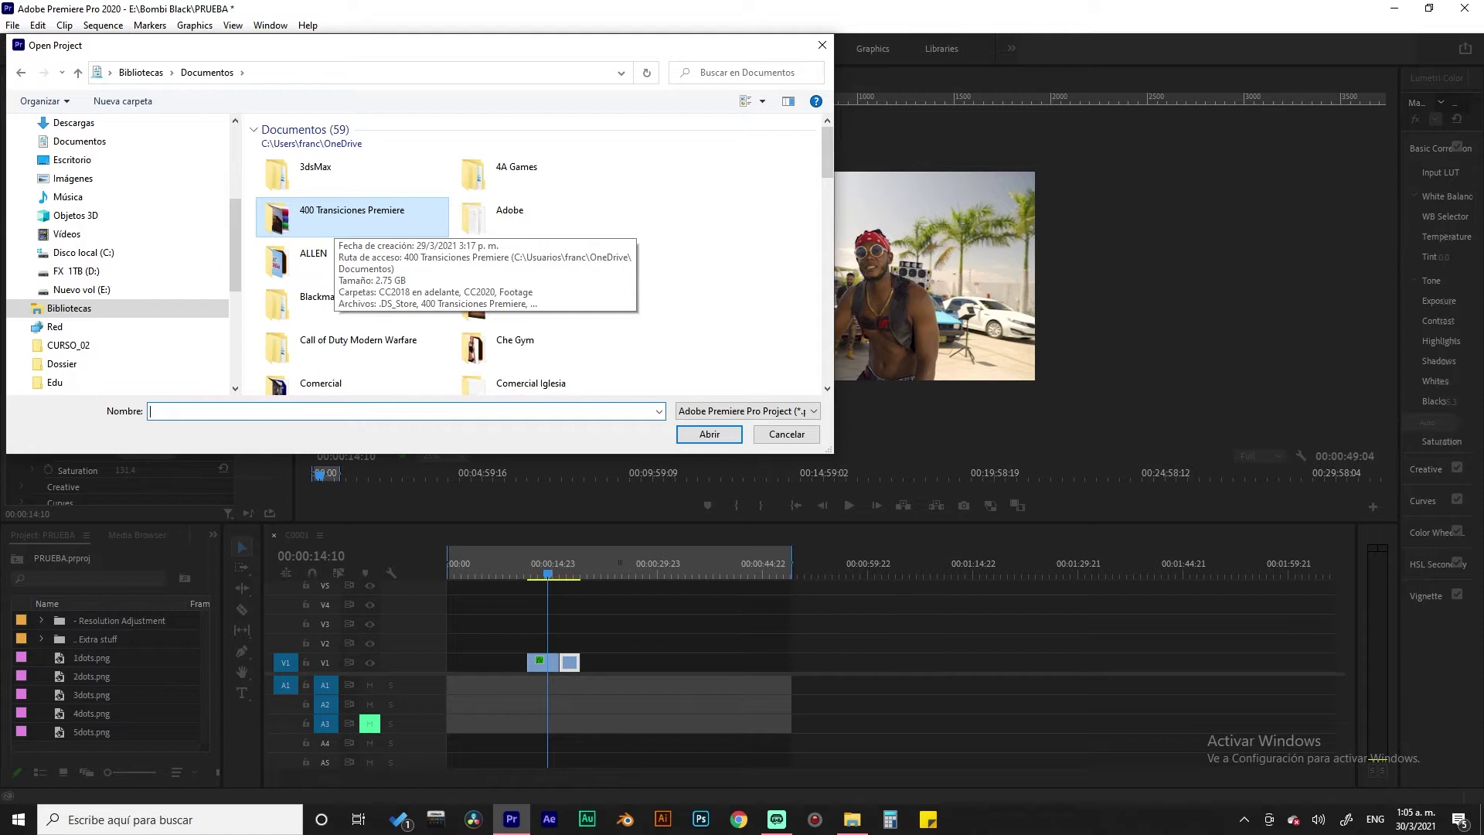
double_click(340, 219)
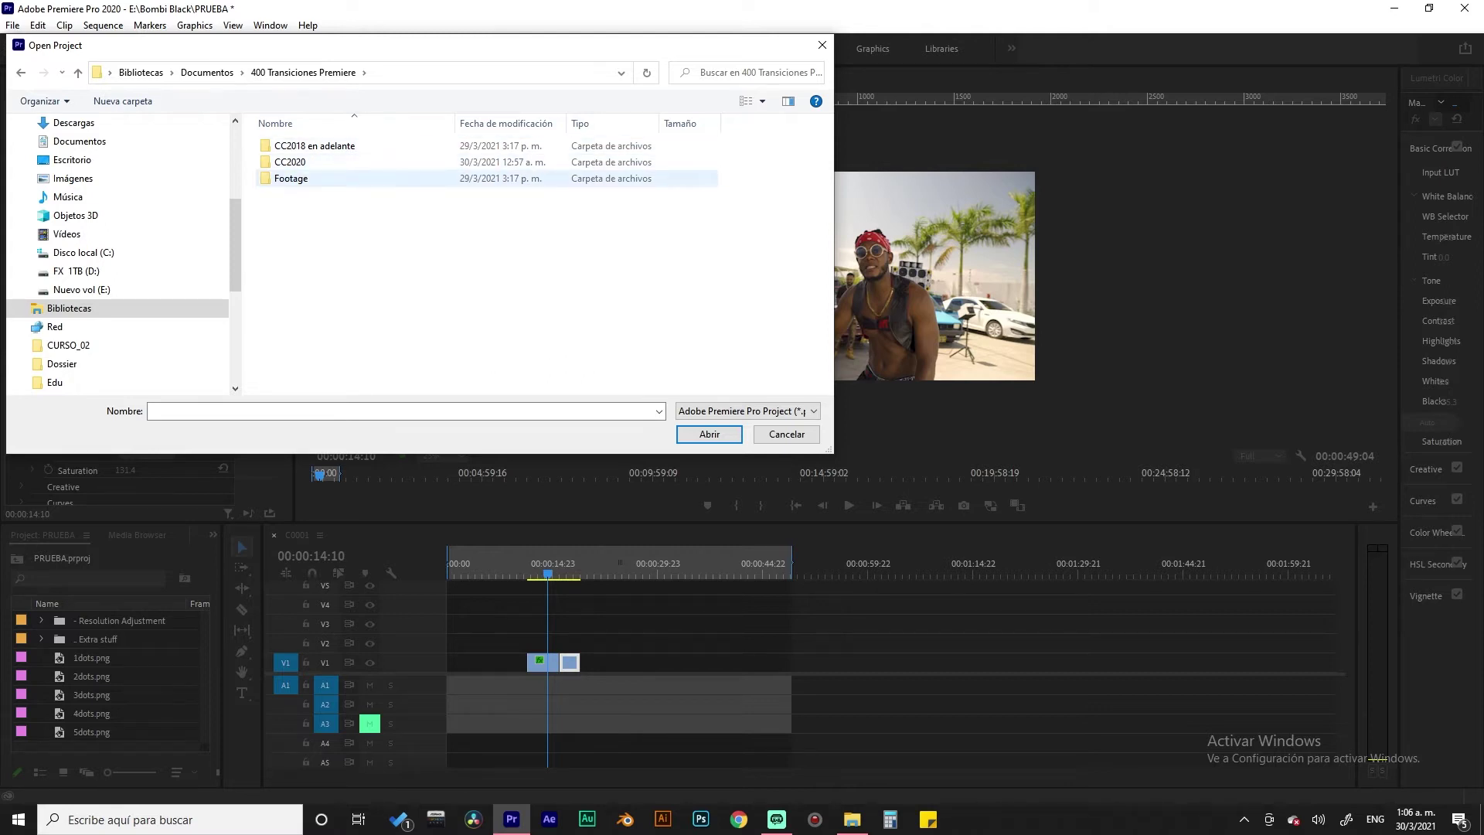
Step: Look through the Footage and CC2018 en adelante subfolders, then enter the CC2020 folder
click(291, 178)
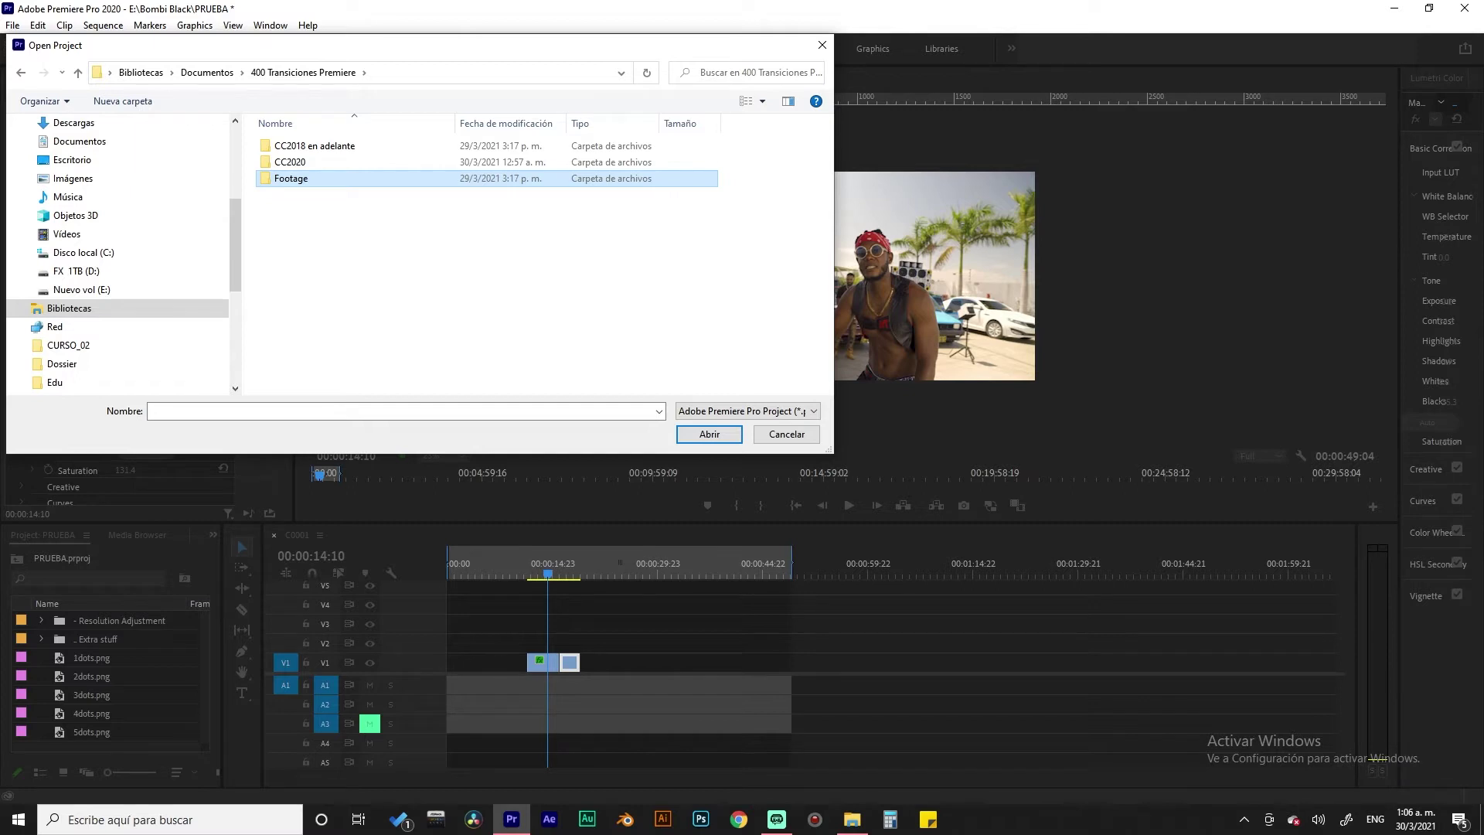
click(289, 161)
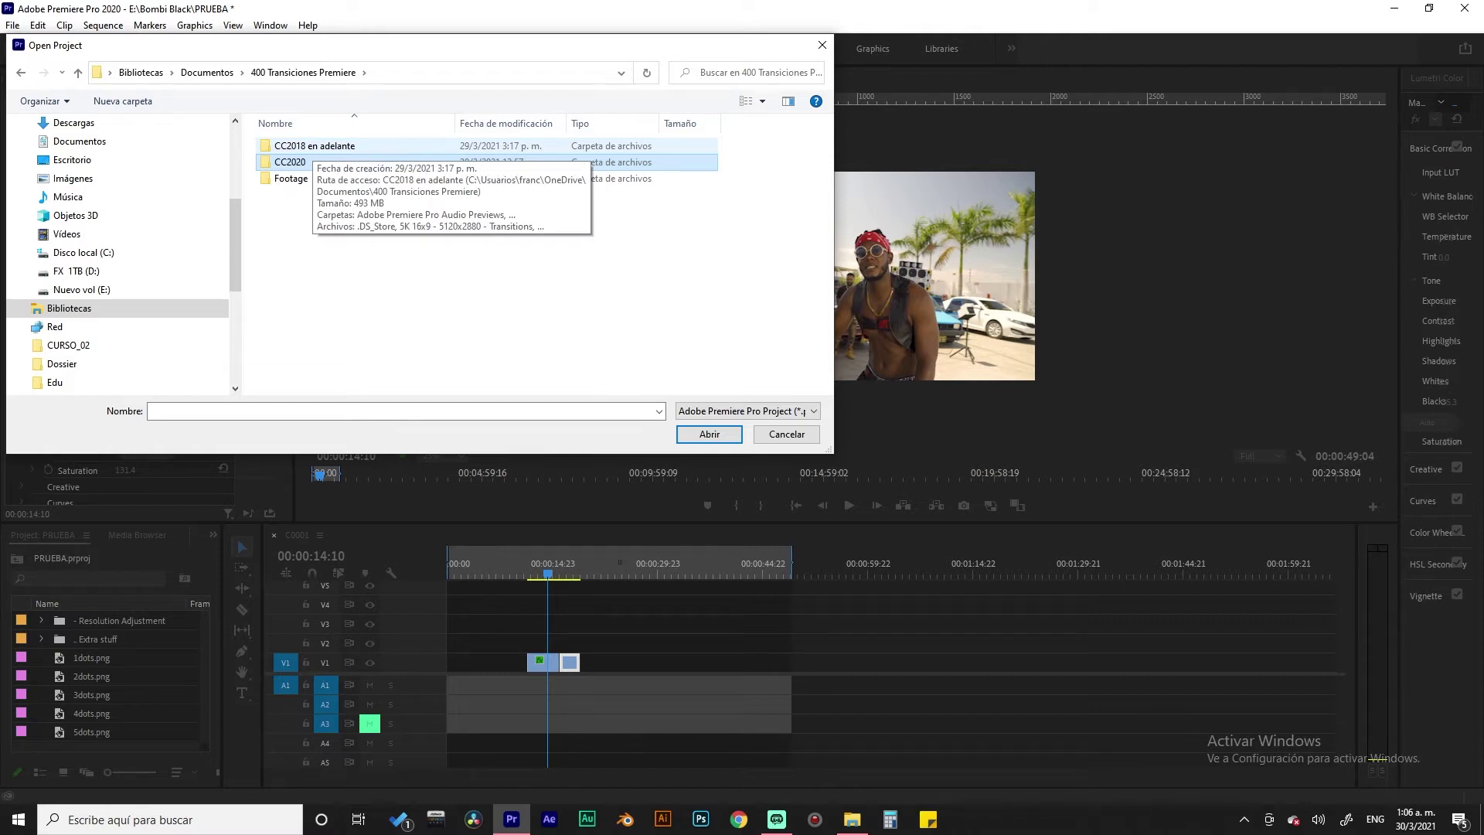
click(312, 147)
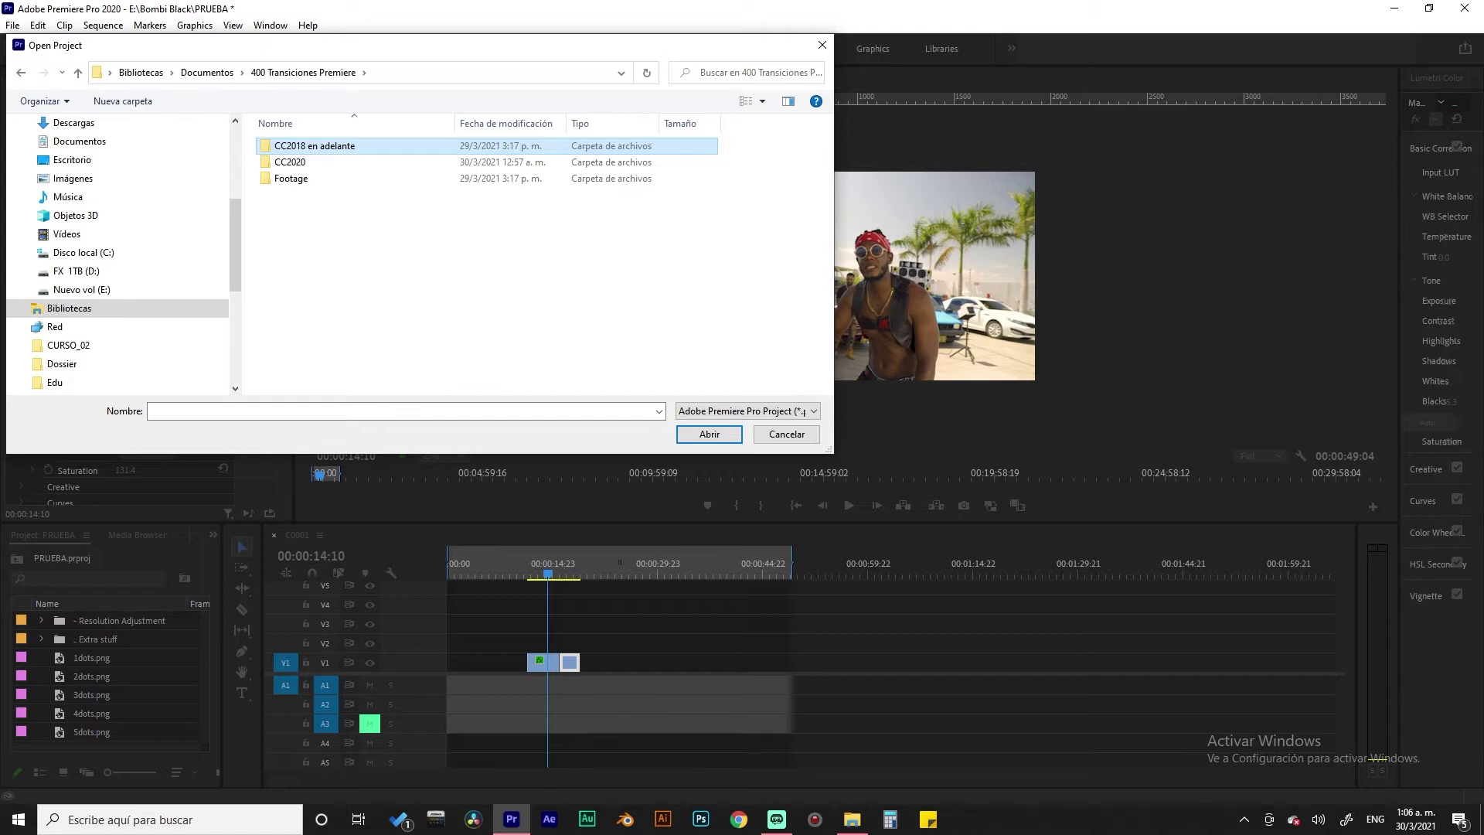
click(290, 162)
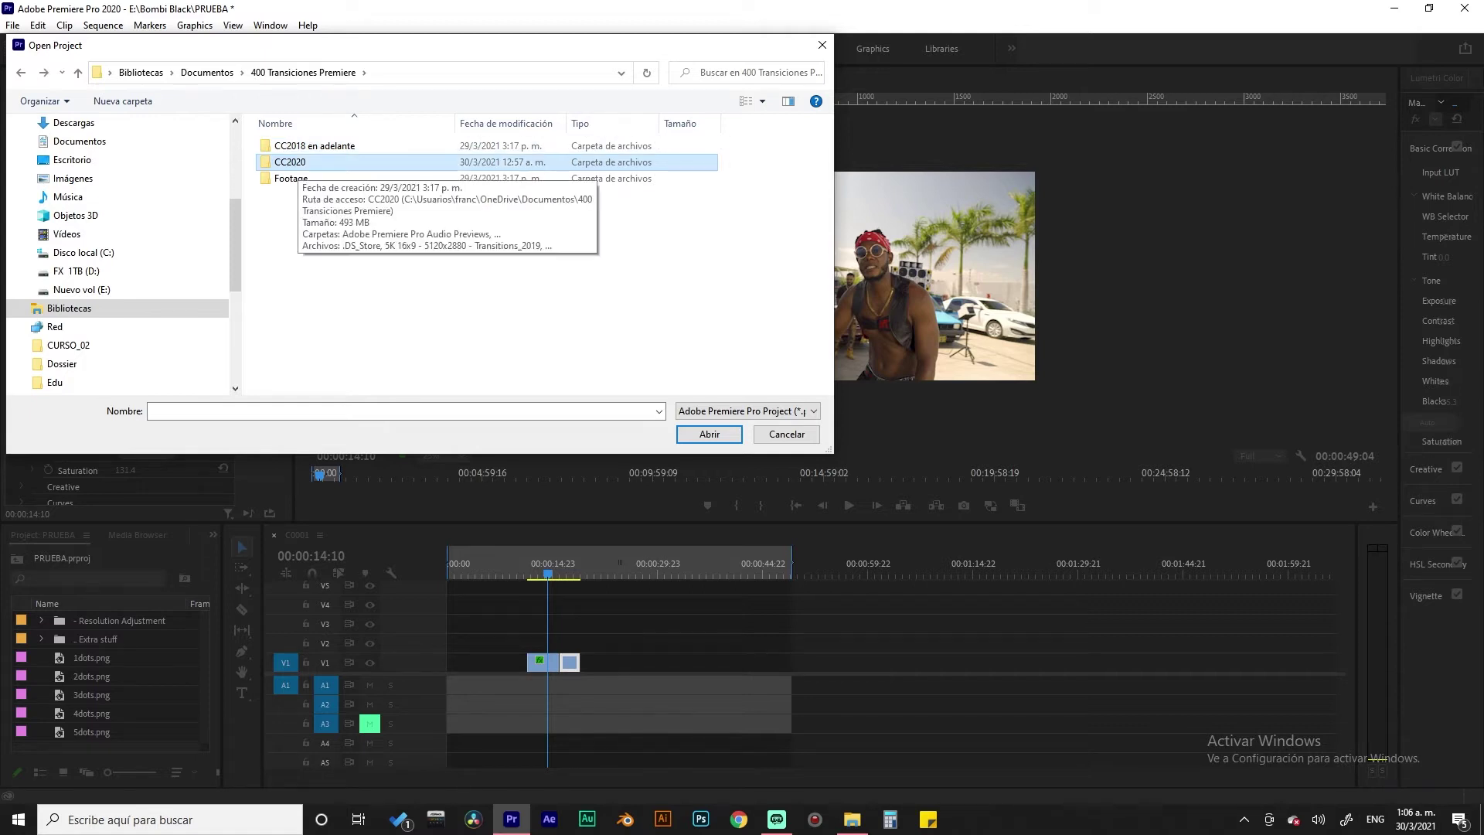
double_click(291, 163)
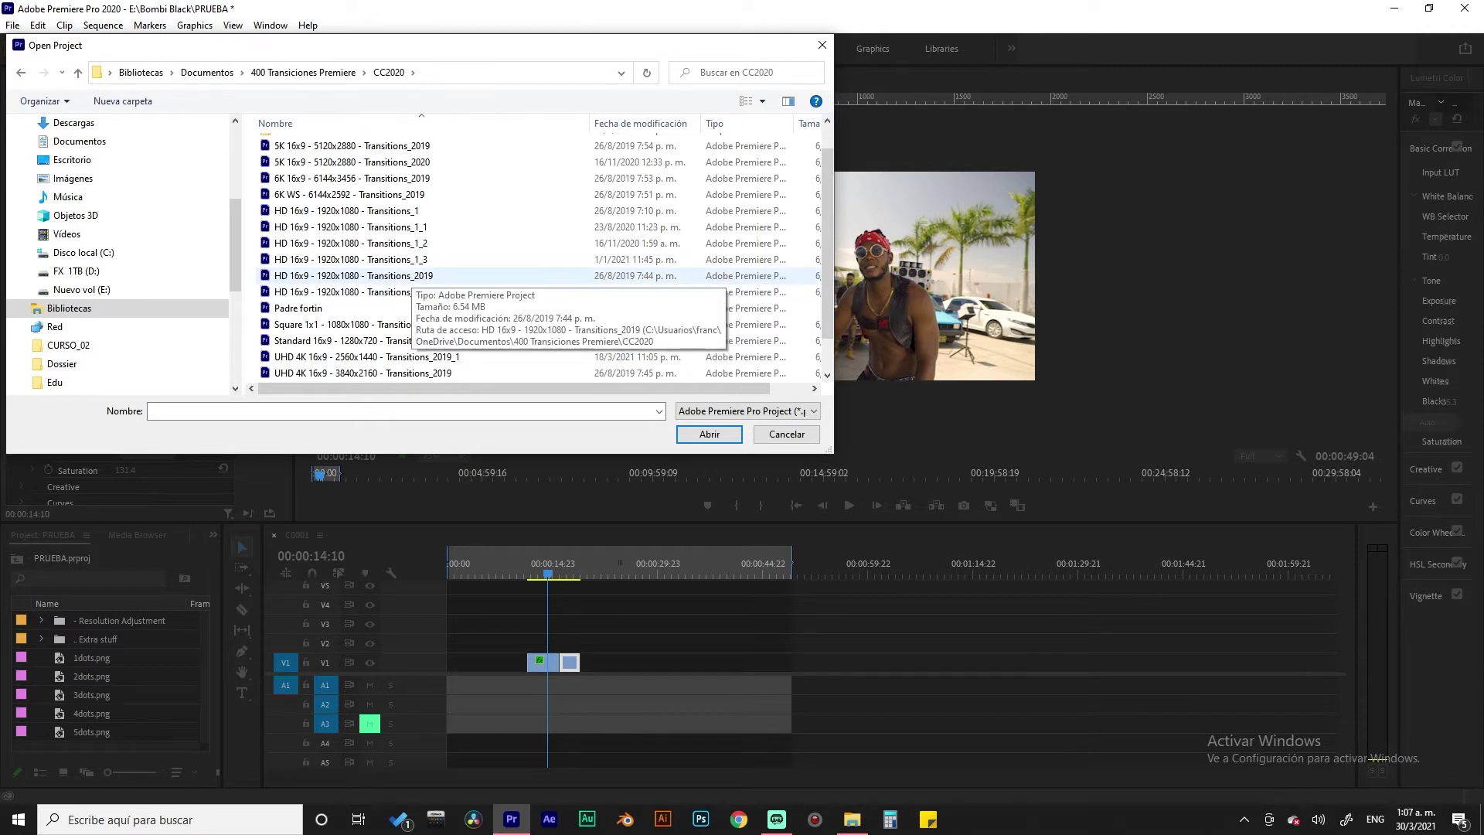
Step: Open the HD 16x9 - 1920x1080 - Transitions_2019 project and confirm converting it
click(409, 276)
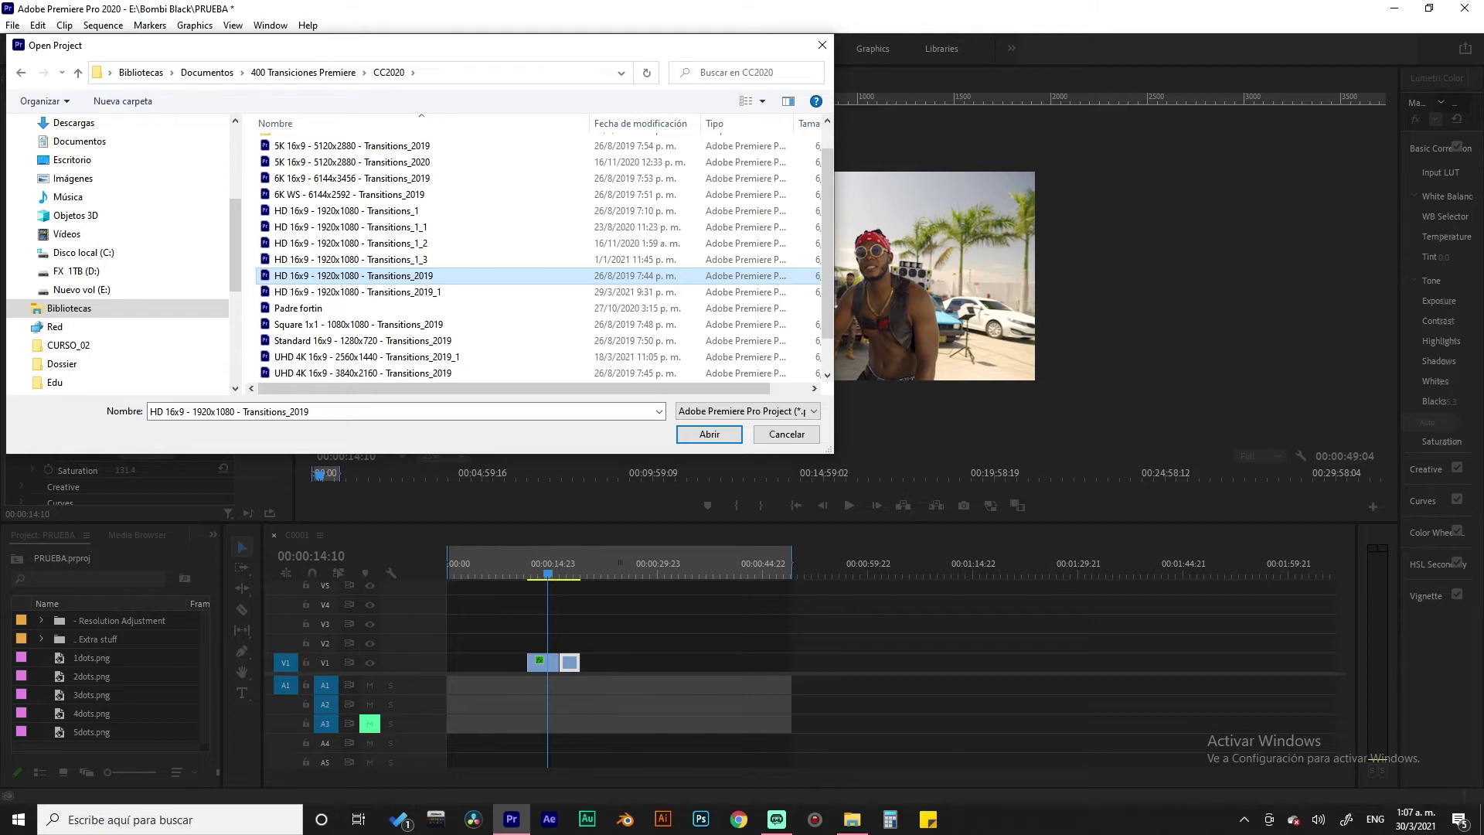
click(709, 434)
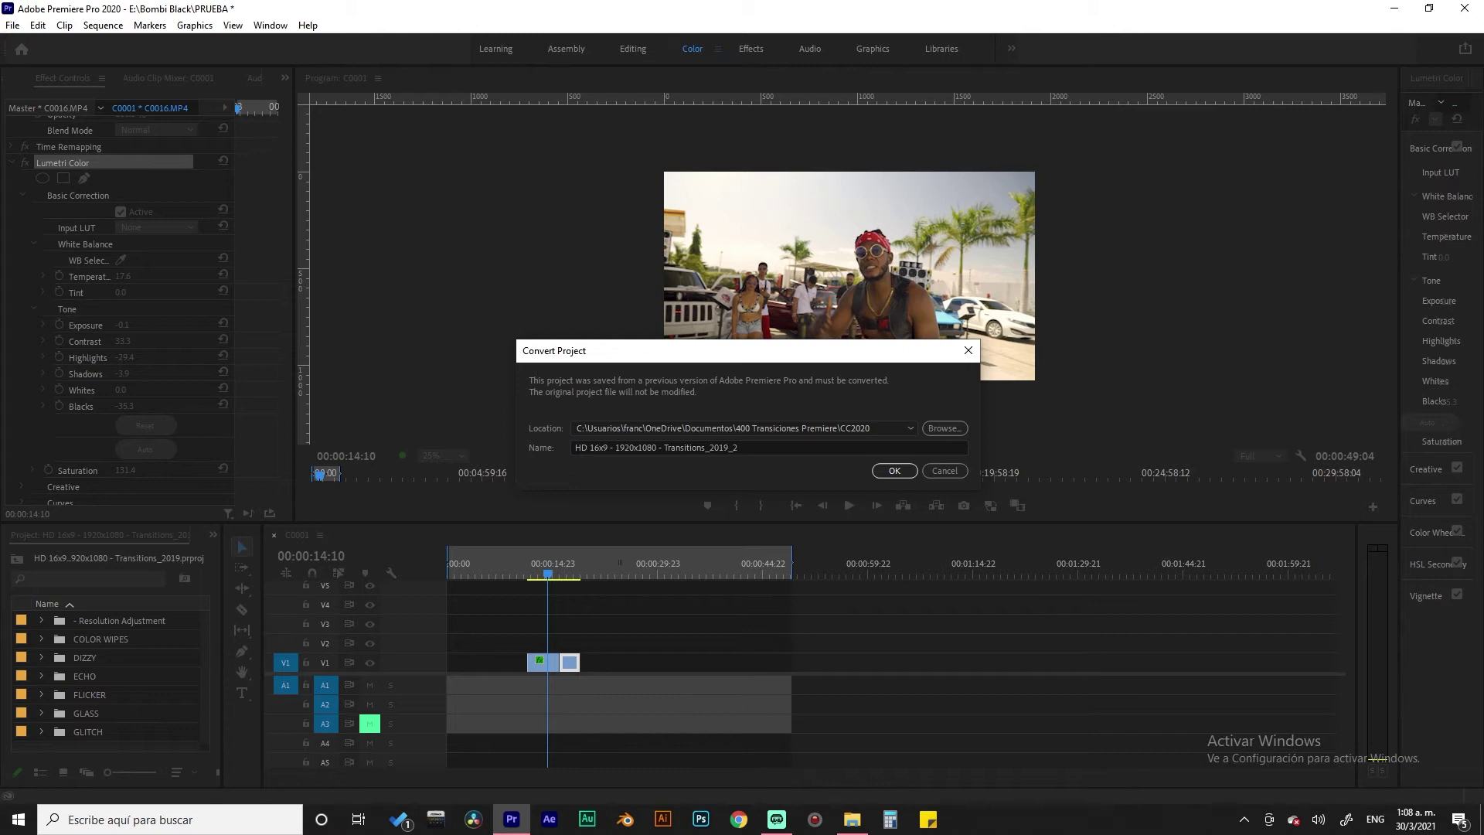
key(Return)
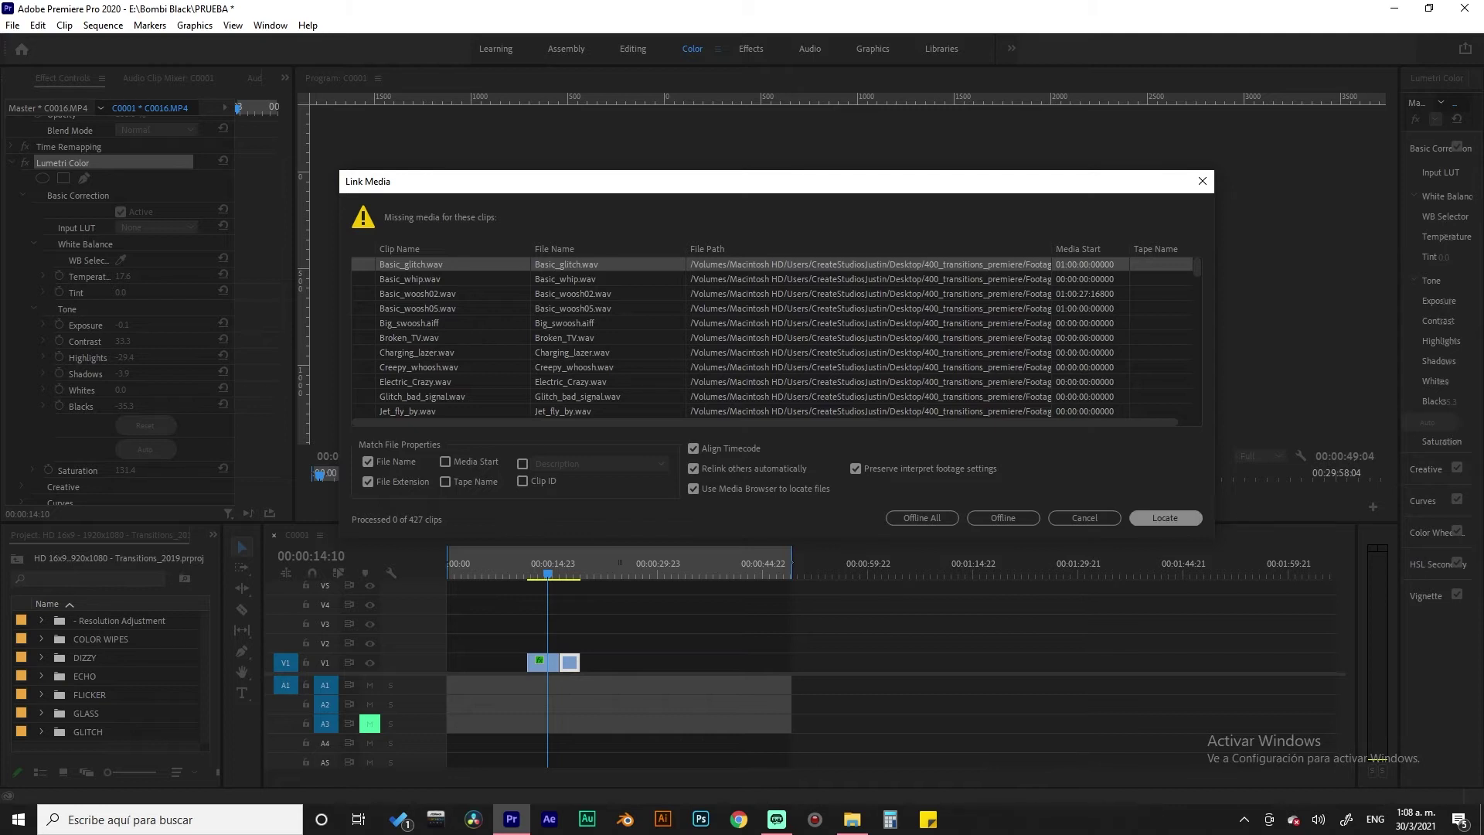
Step: Relink the missing Basic_glitch.wav to the Basic_glitch file in Footage\Audio
click(1164, 517)
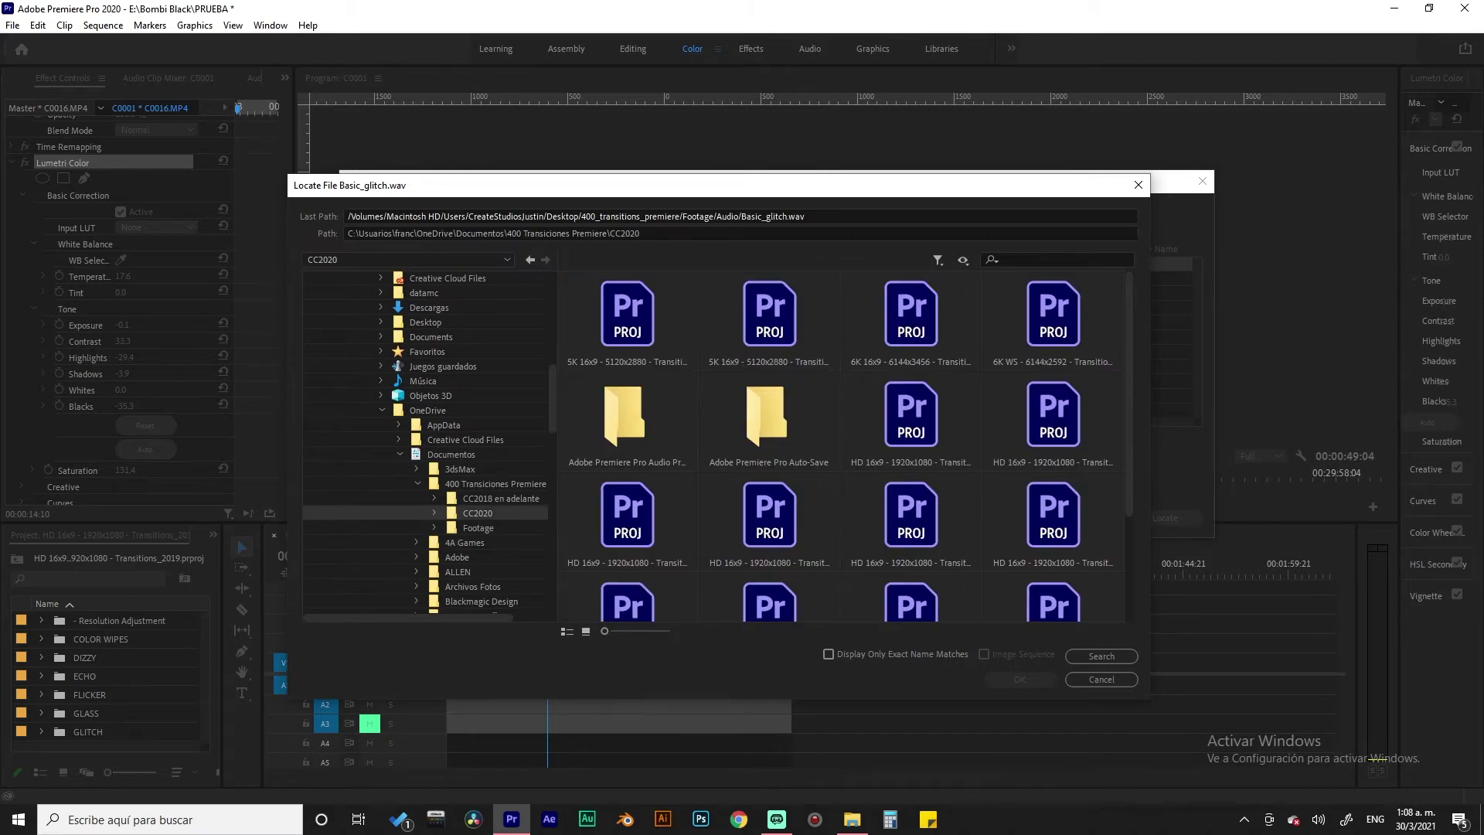
scroll(425, 441, up, 1)
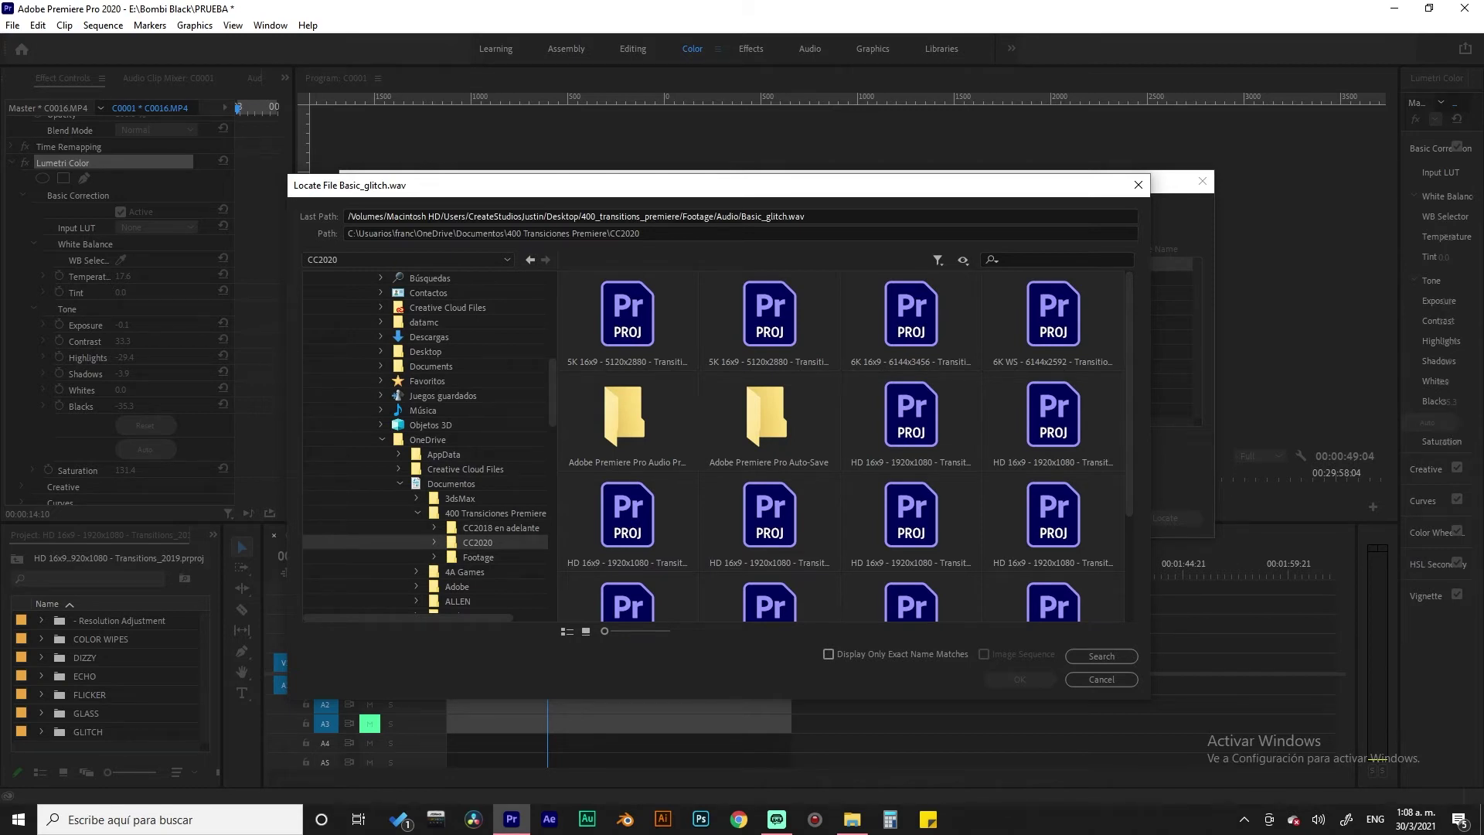
click(479, 556)
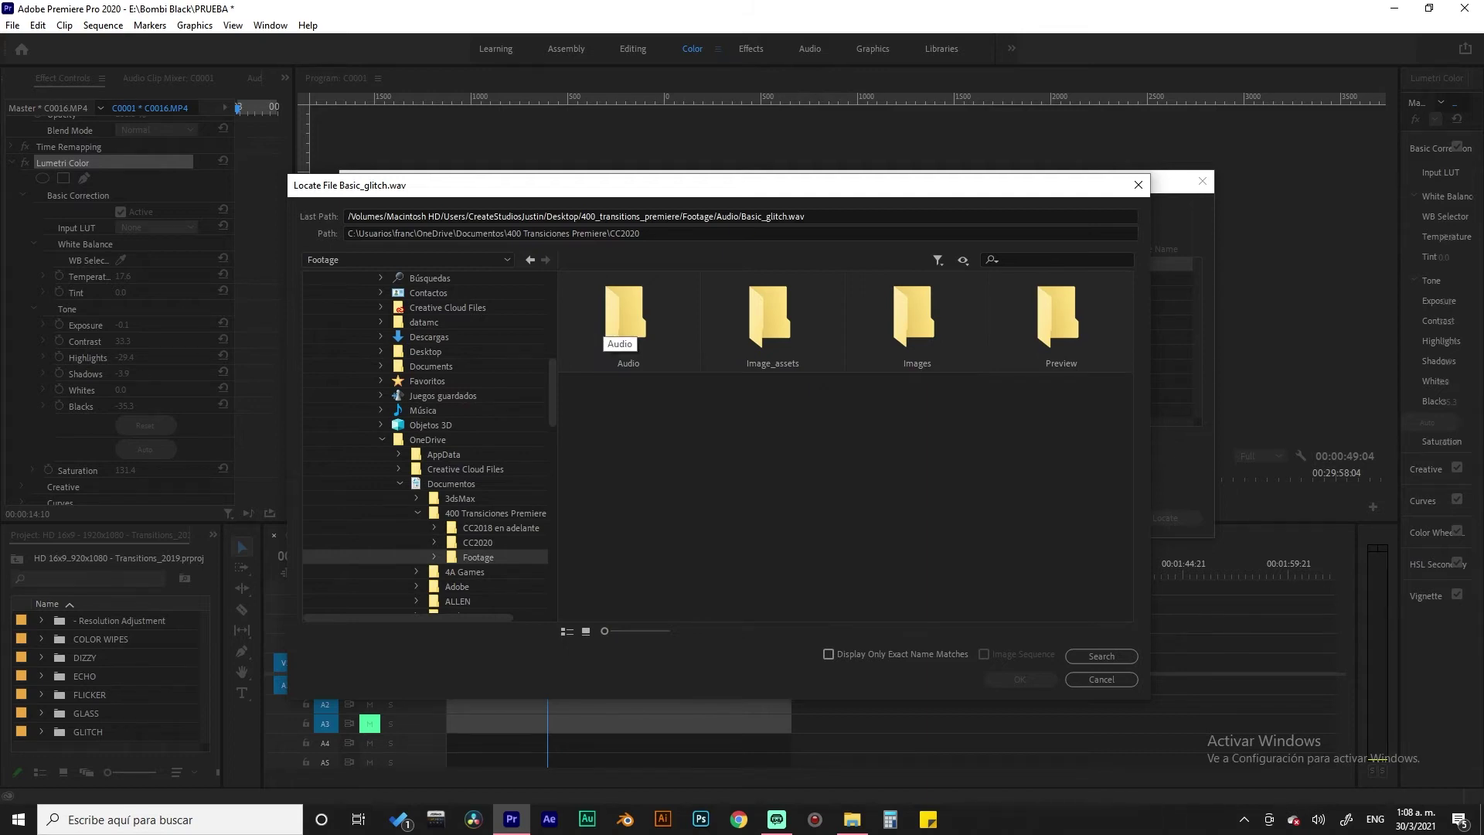
double_click(622, 325)
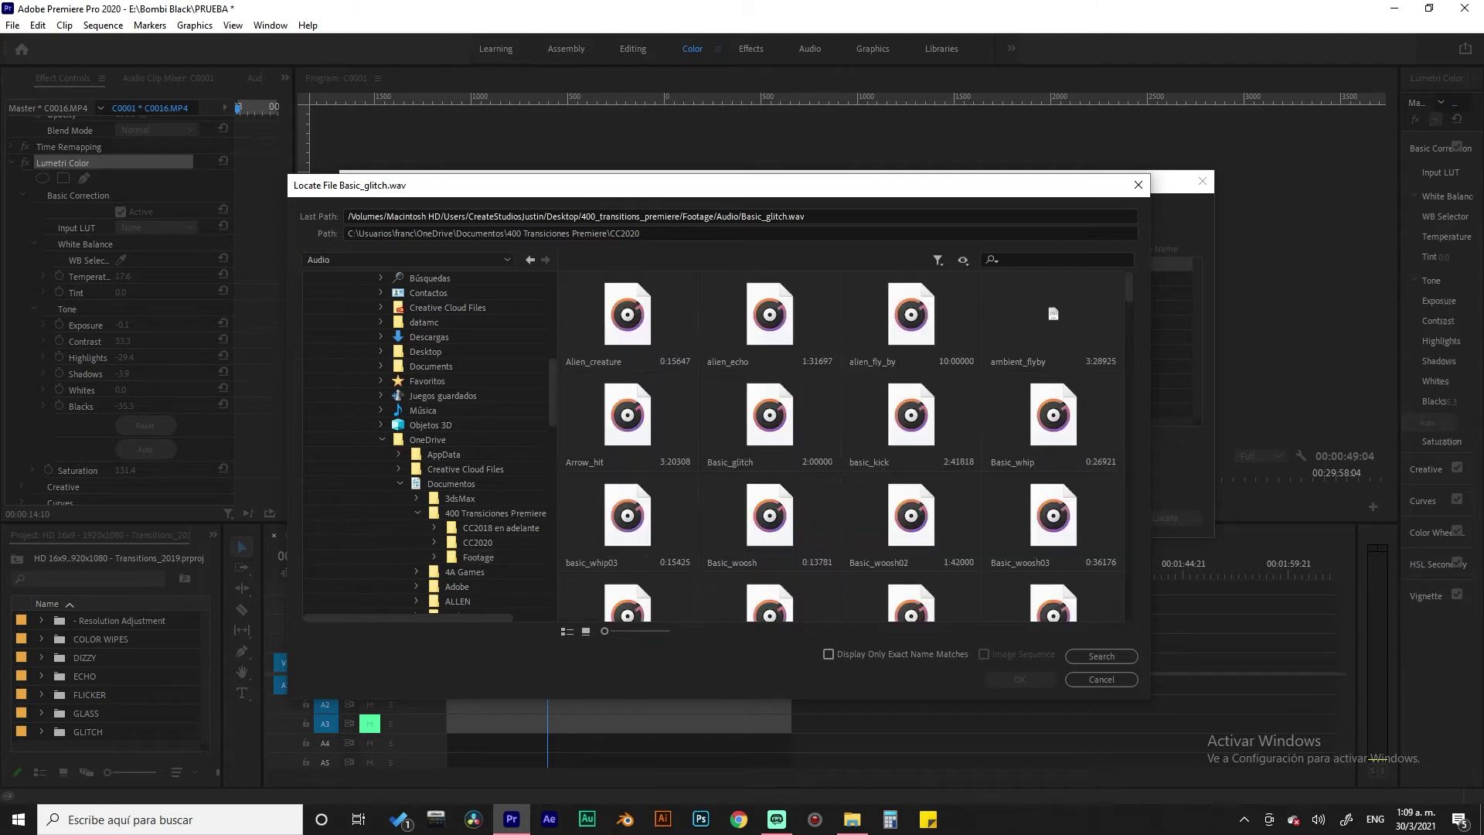
click(770, 452)
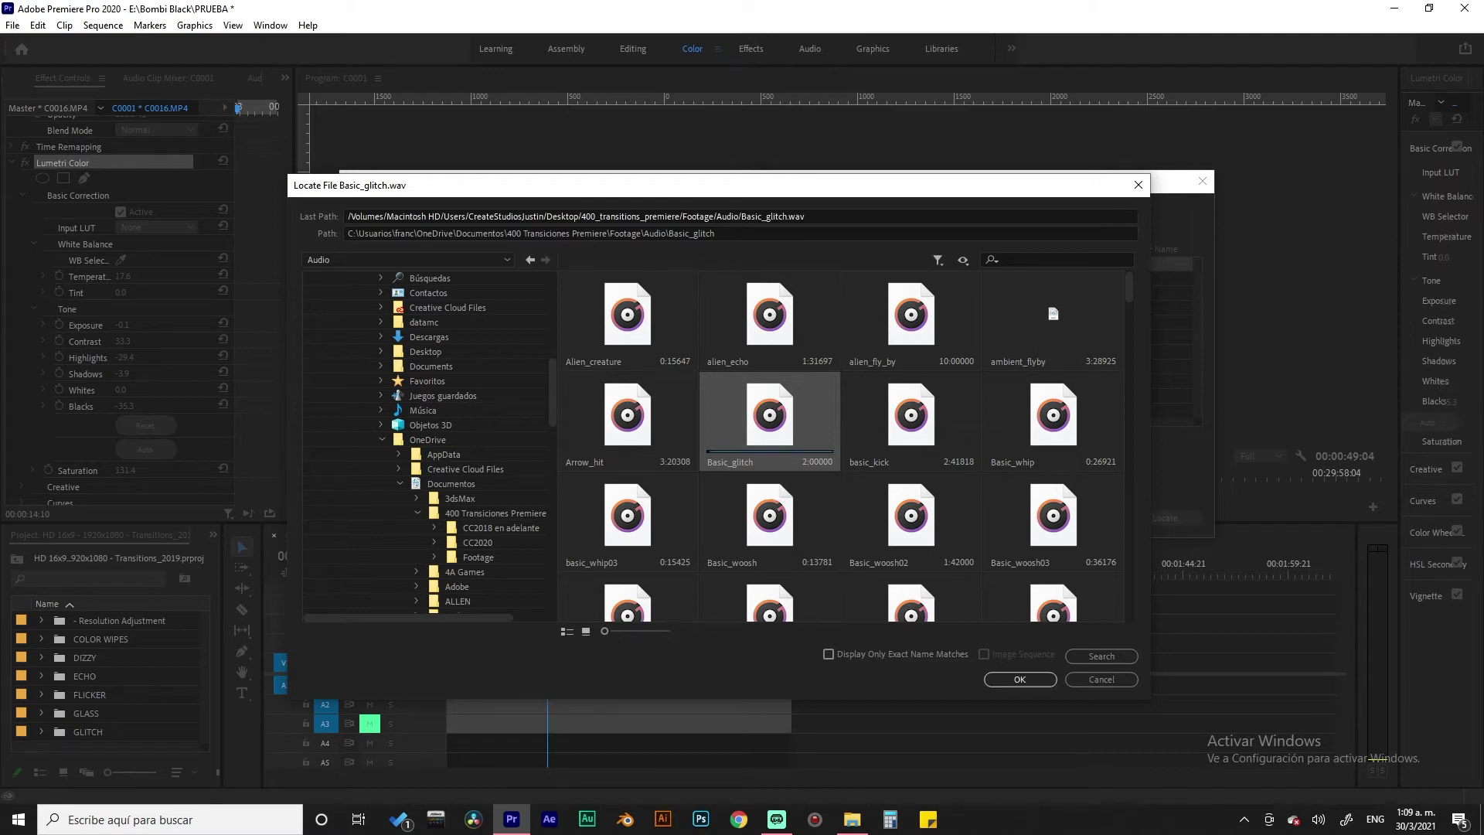
double_click(765, 475)
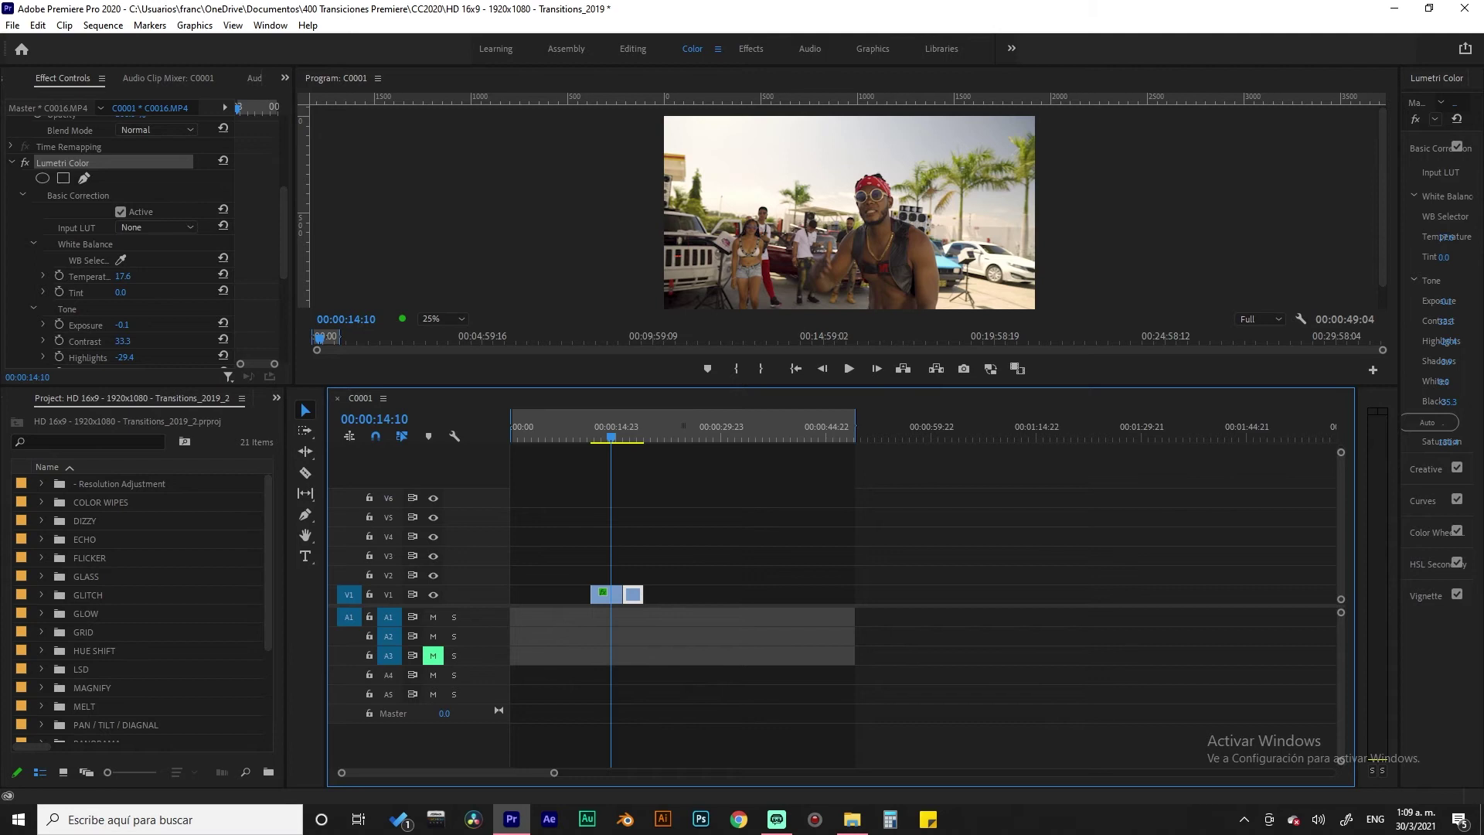
Step: Expand the PAN / TILT / DIAGNAL folder and its Pan / Tilt / Diagnal preset subfolder
click(40, 520)
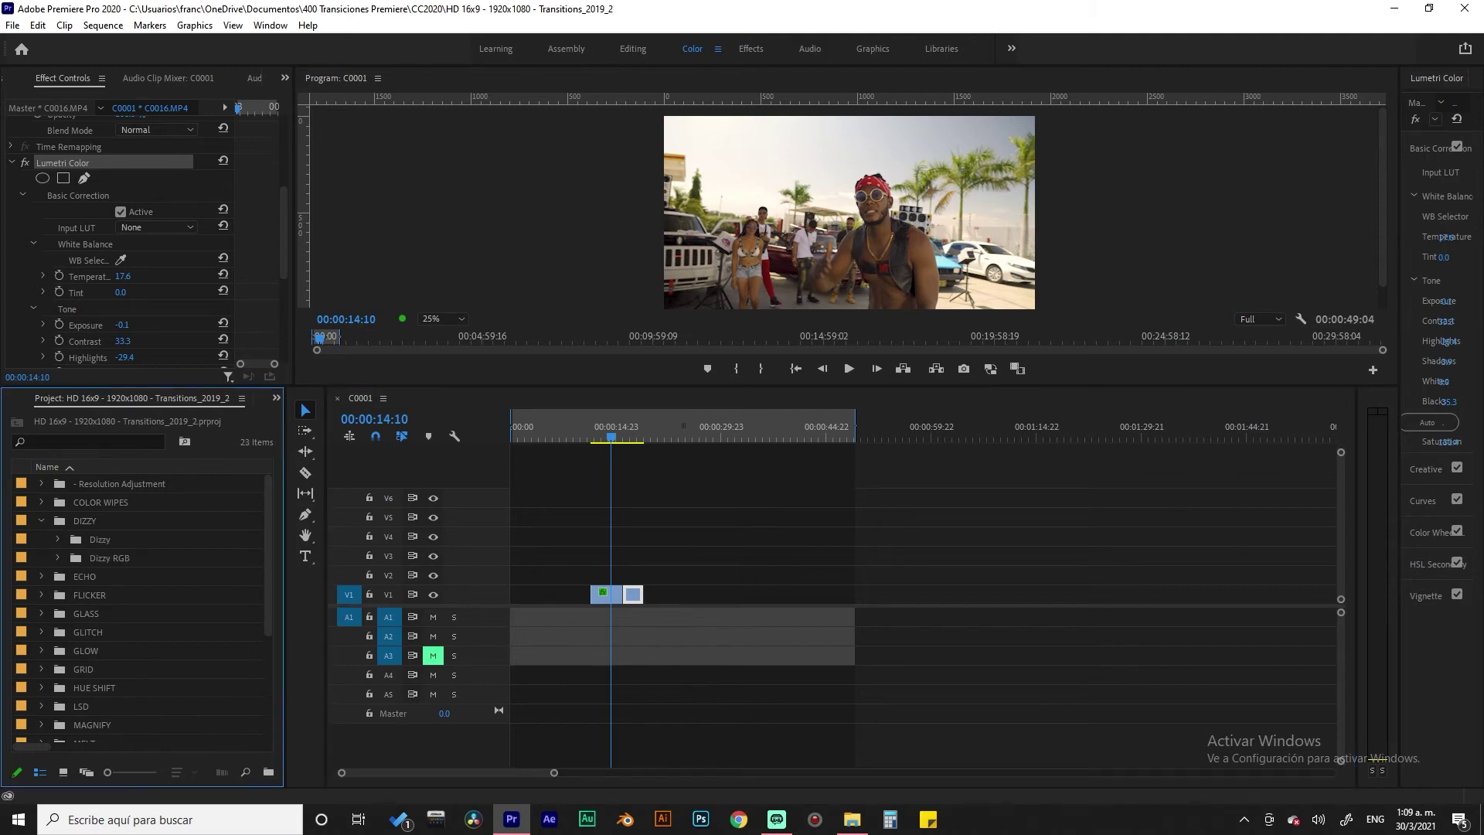
click(41, 520)
scroll(143, 603, down, 1)
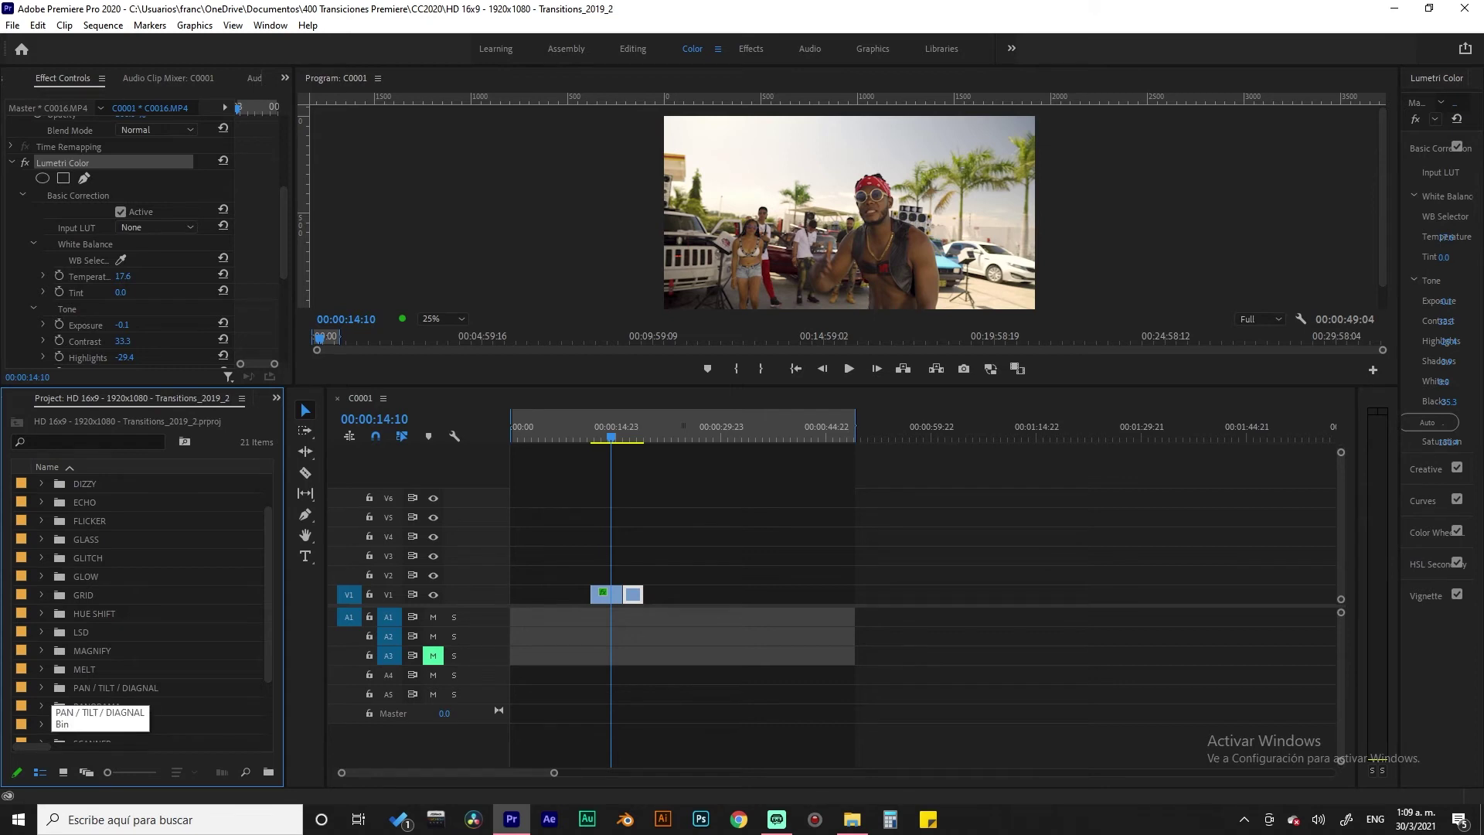
click(41, 687)
scroll(41, 687, down, 2)
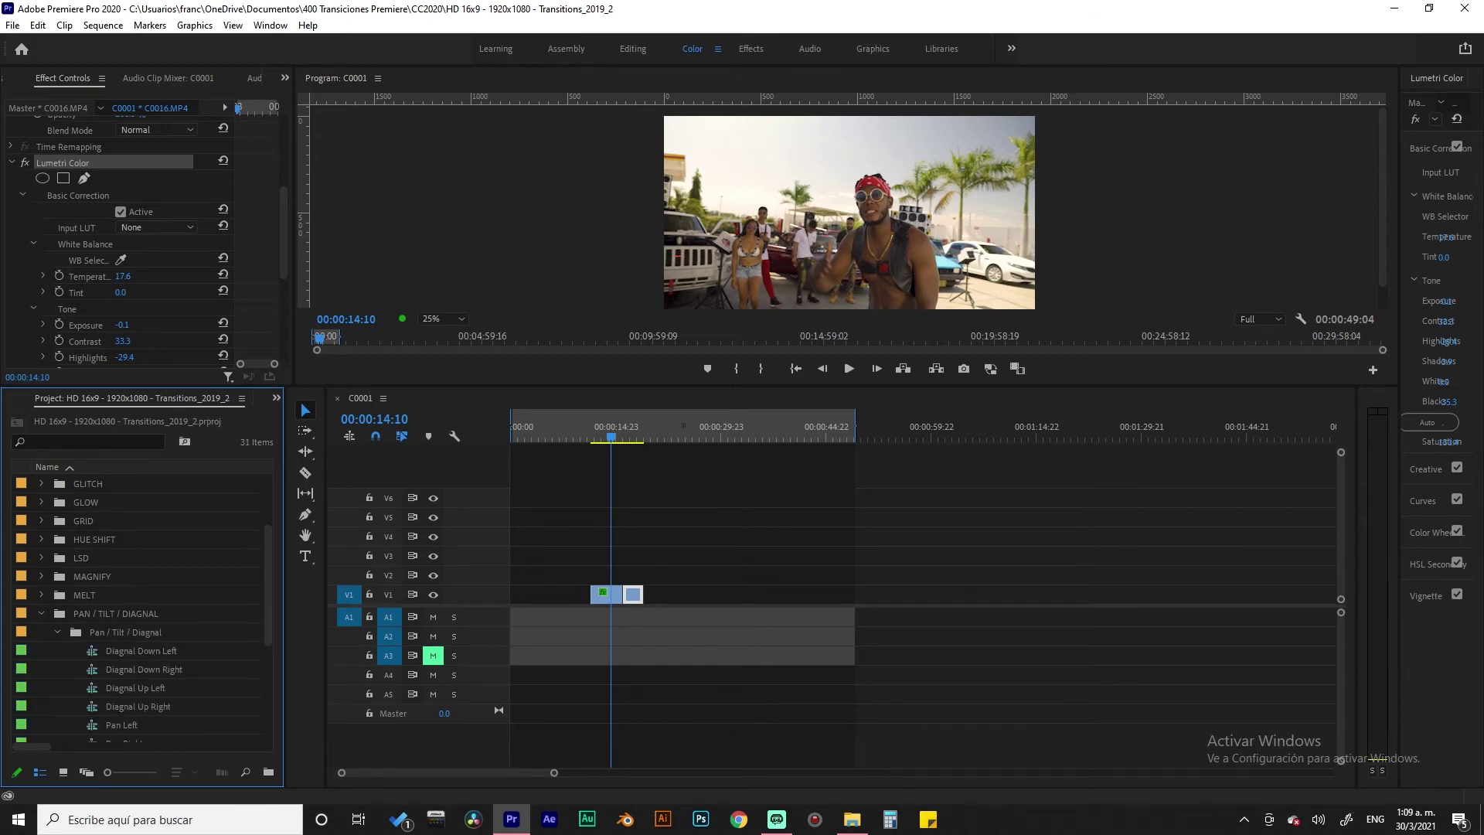
click(57, 632)
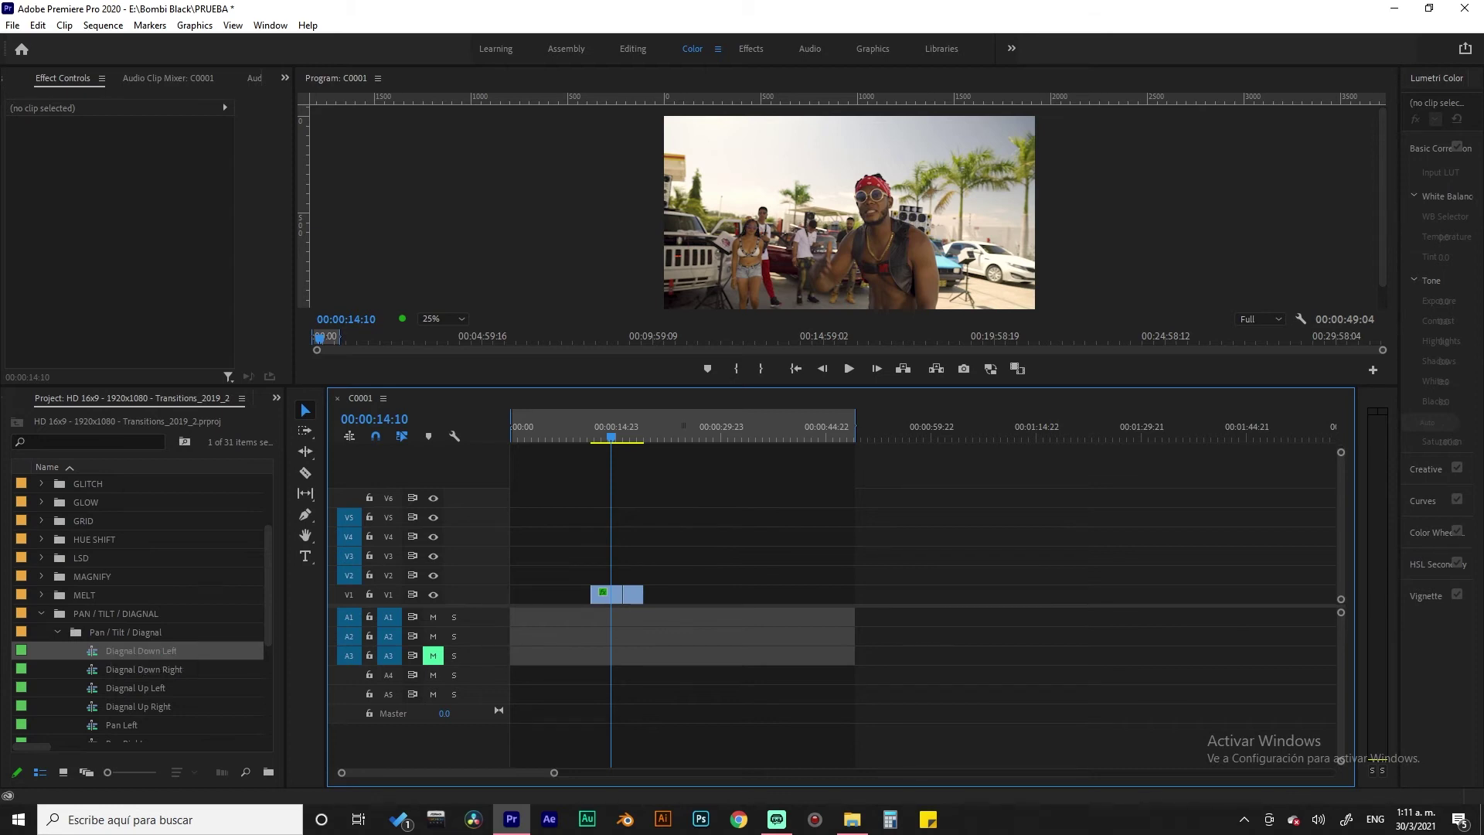
double_click(123, 632)
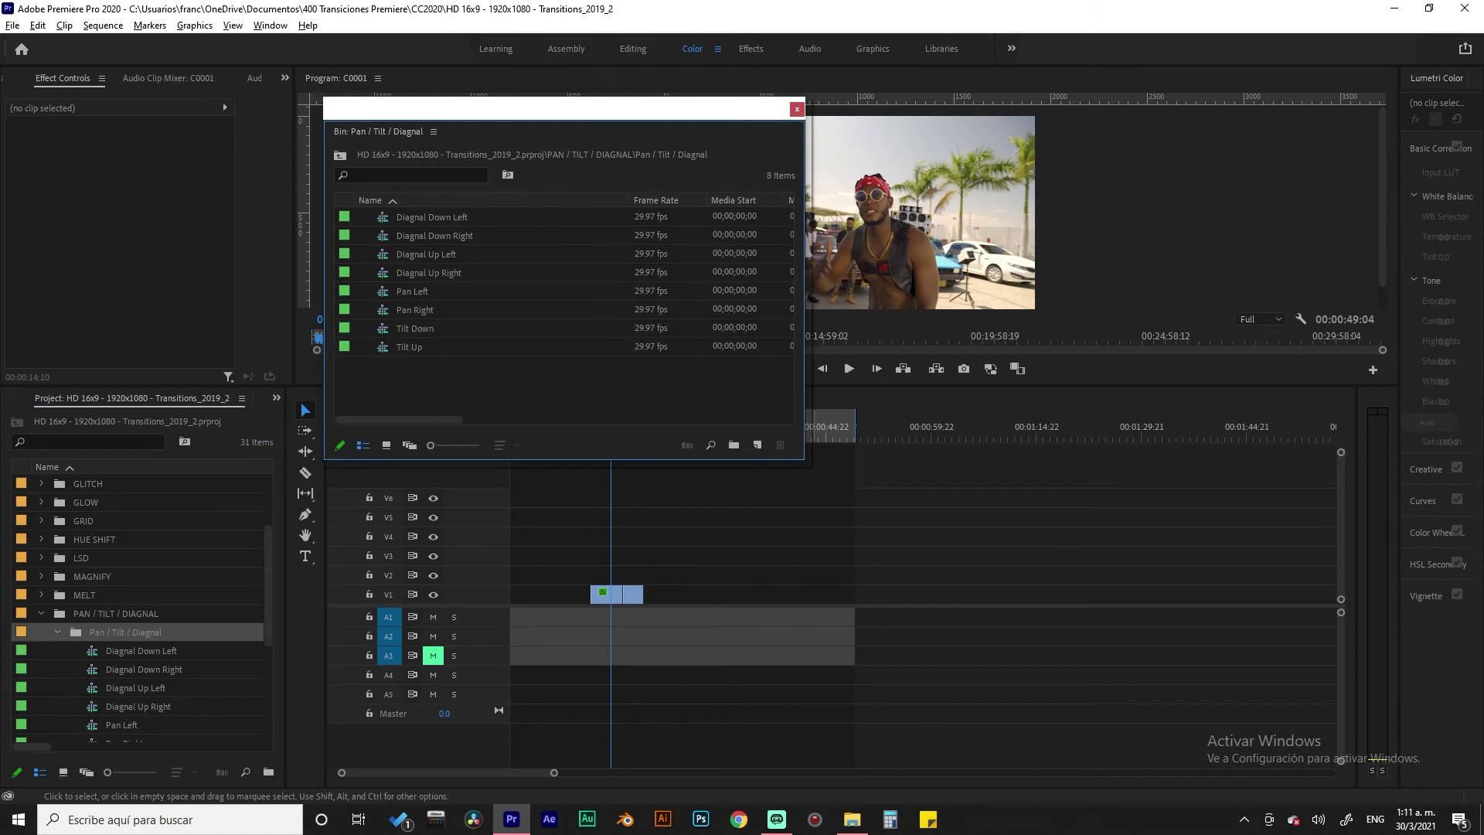
drag(804, 278, 932, 279)
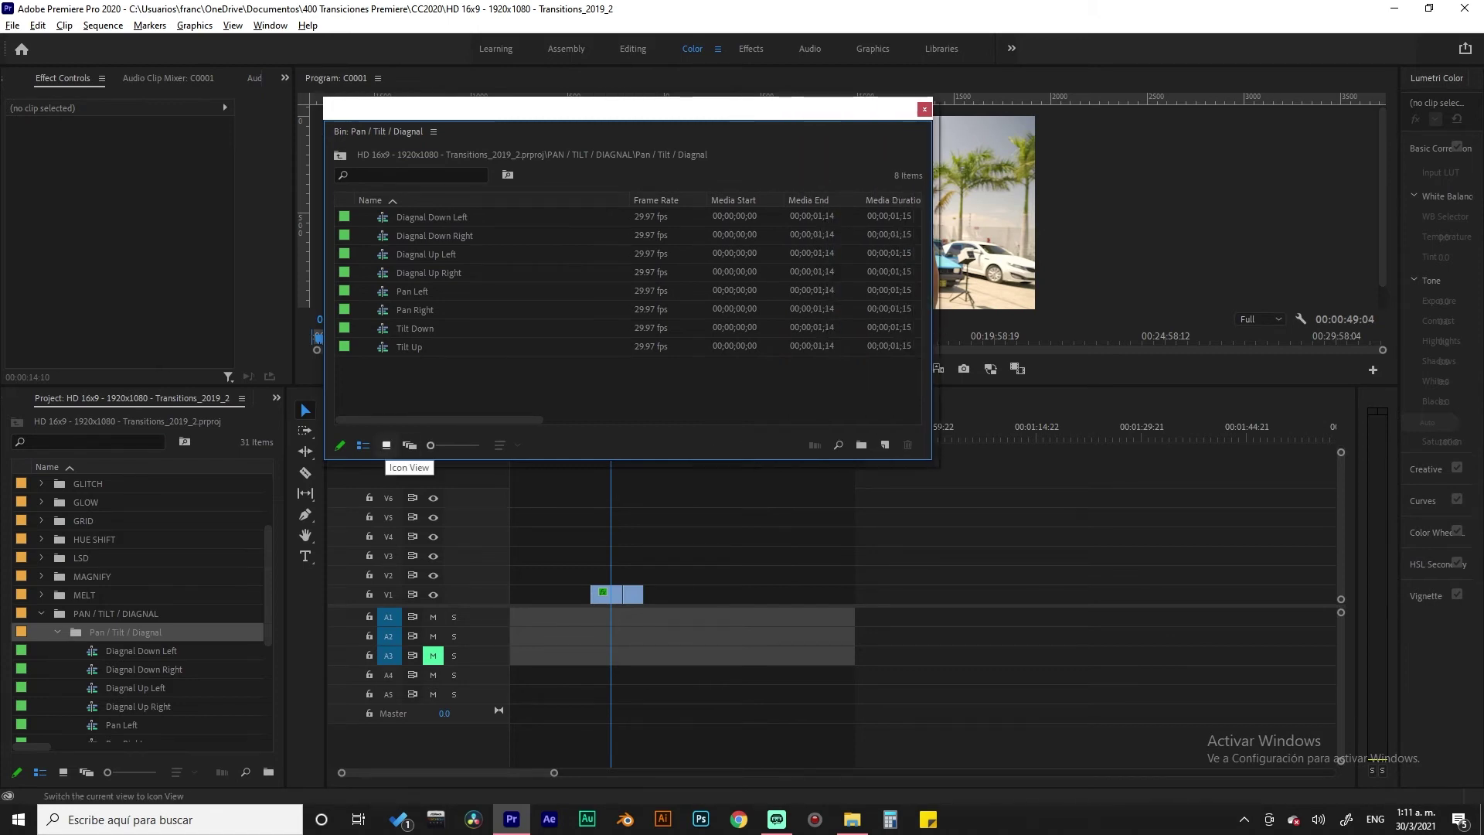
click(387, 446)
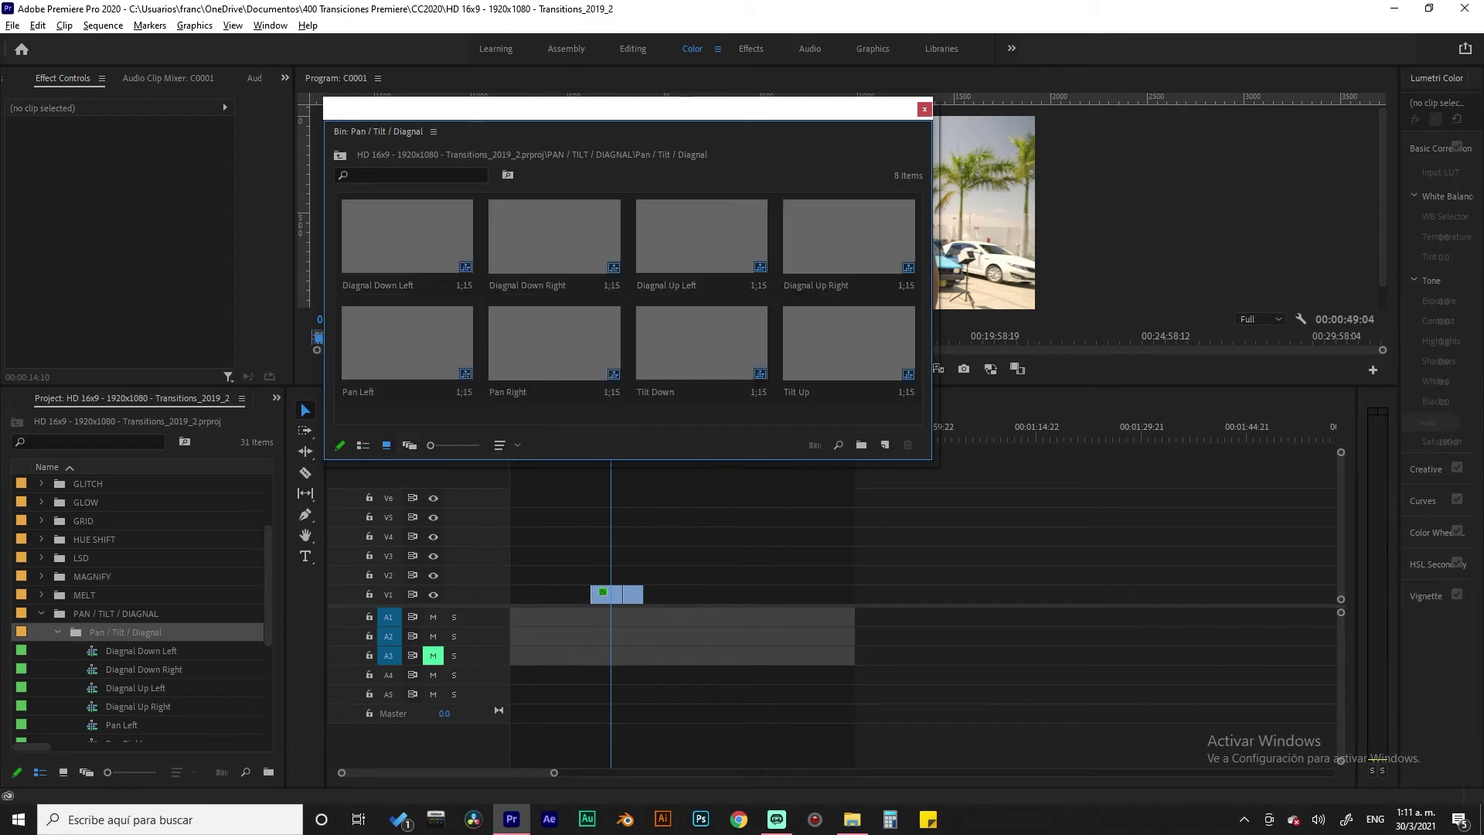
drag(618, 108, 681, 140)
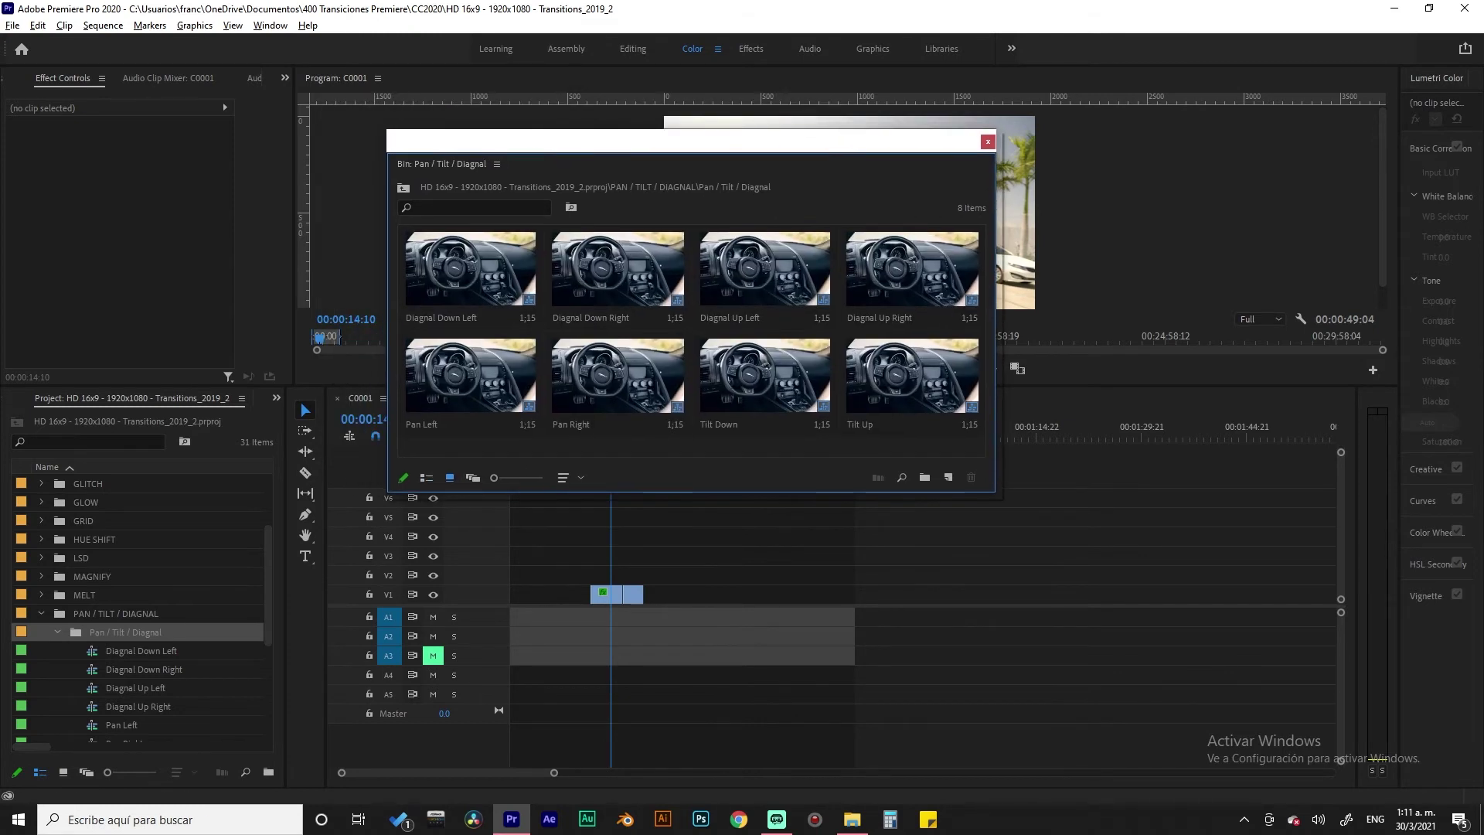
click(470, 268)
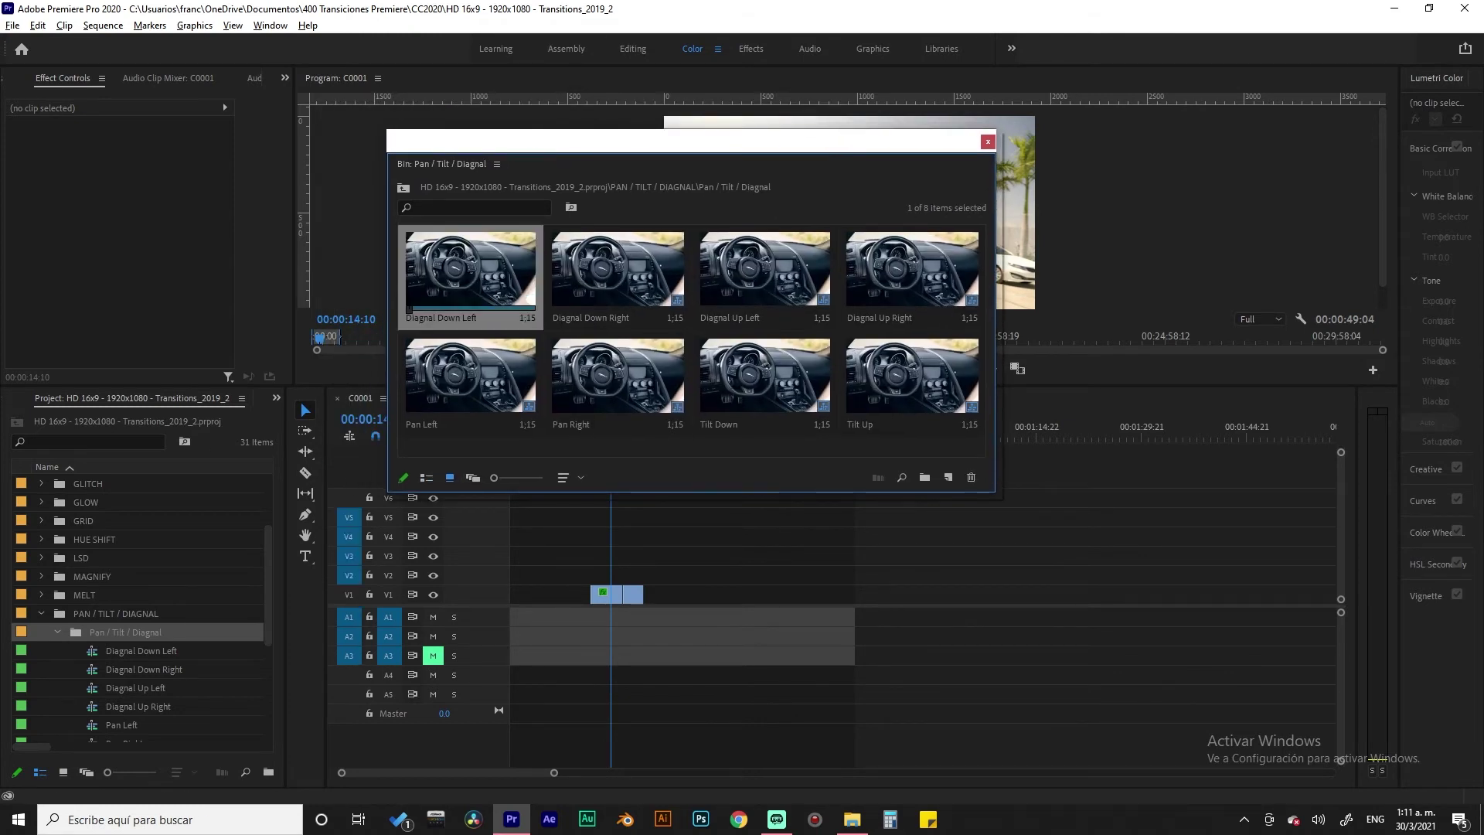
key(space)
mouse_move(680, 141)
mouse_down()
mouse_move(826, 122)
mouse_move(593, 106)
mouse_up()
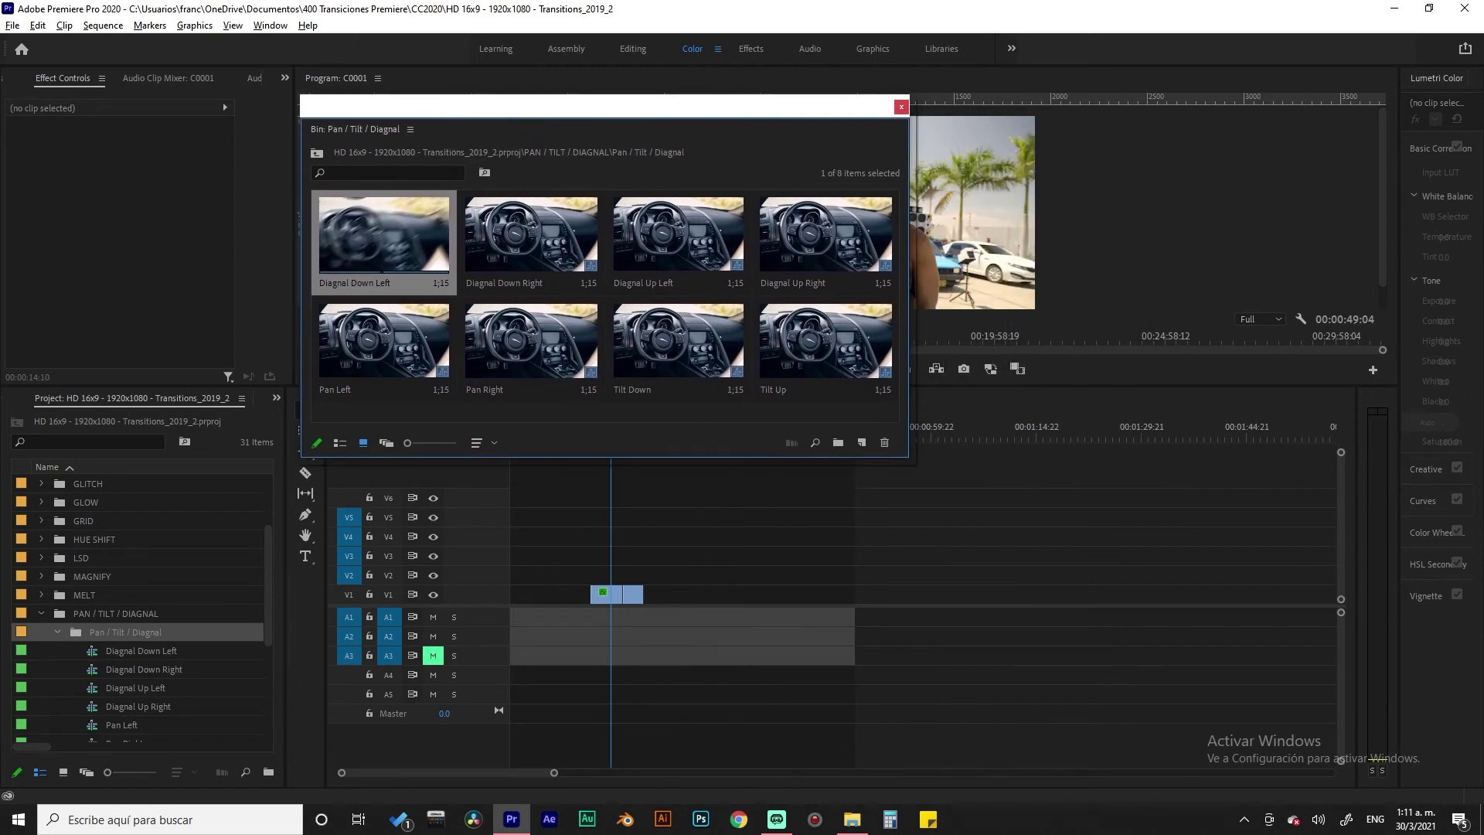
click(901, 107)
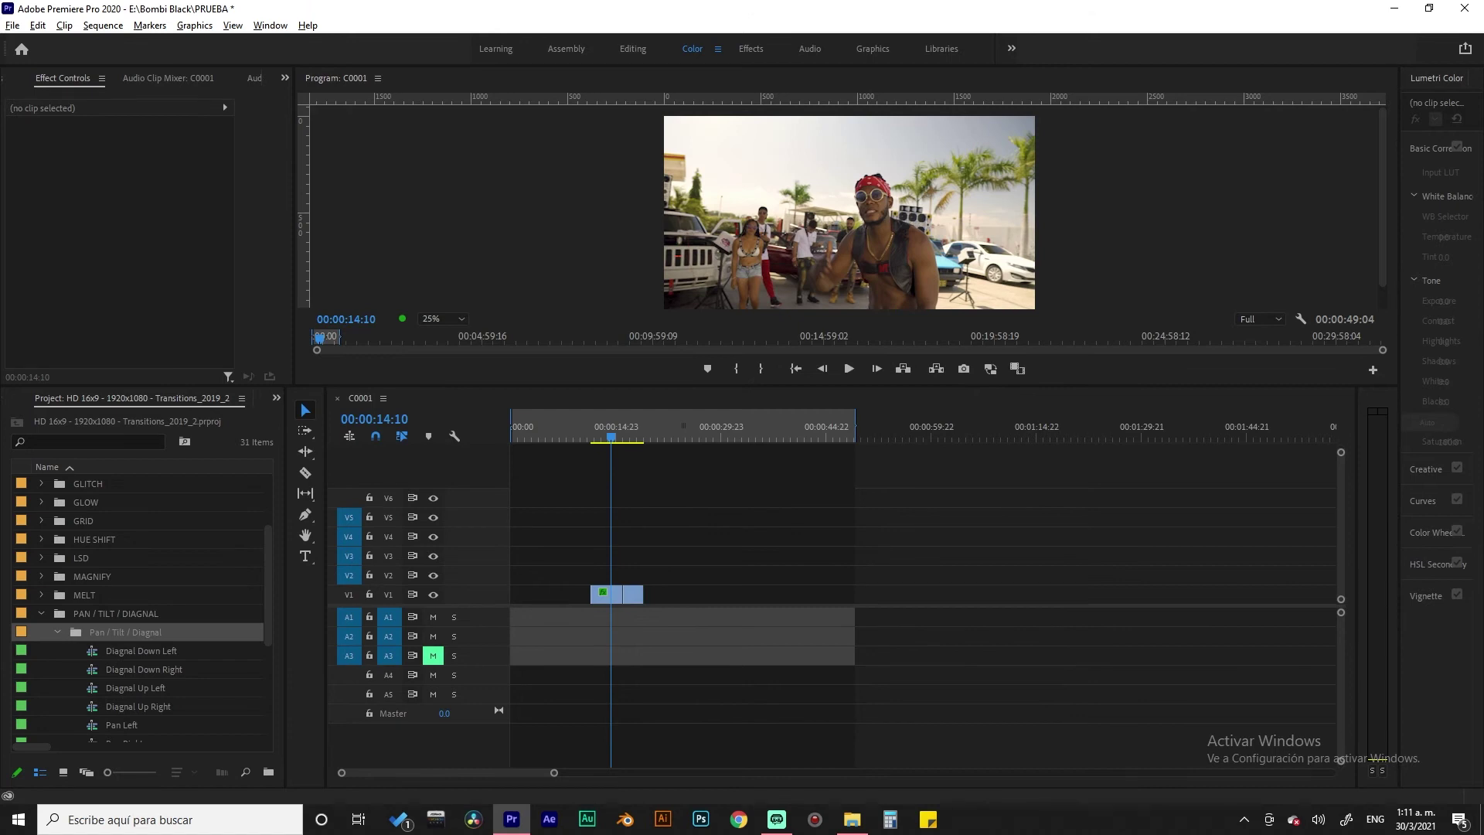
Step: Drop Diagnal Down Left as un-nested clips onto V2/A1 at the playhead, then nudge the playhead back
click(162, 670)
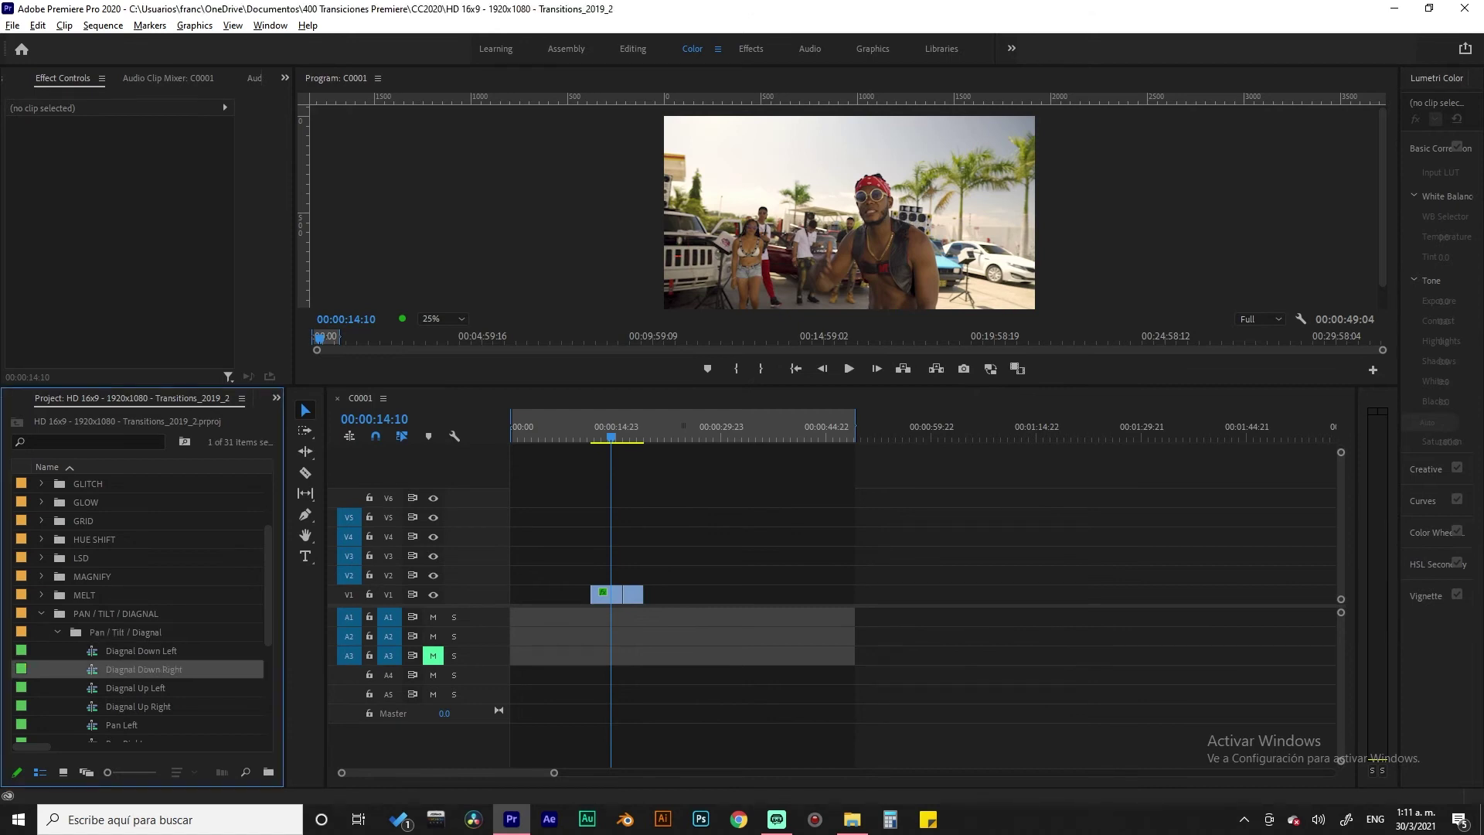
click(159, 651)
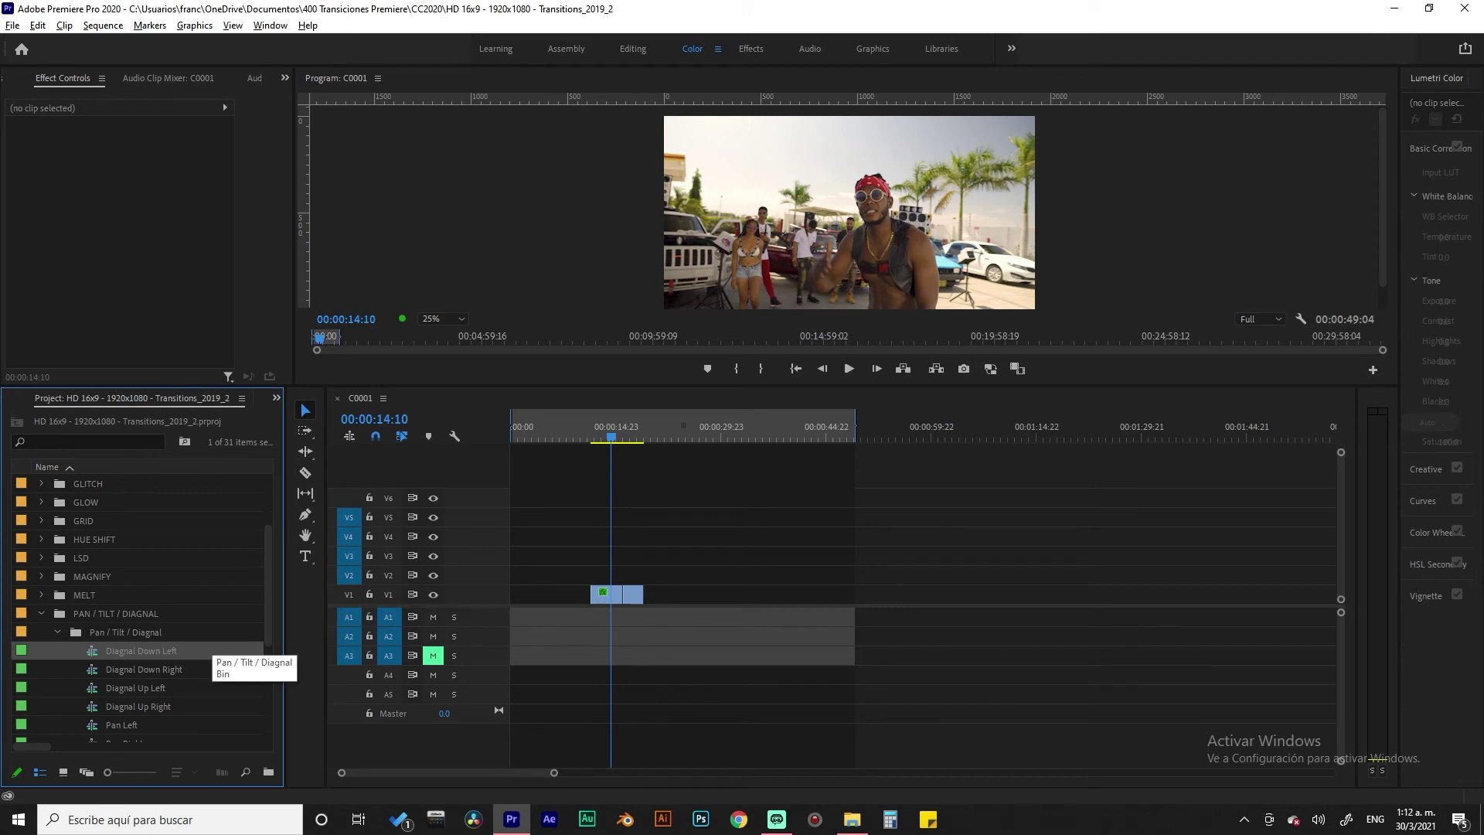
click(417, 463)
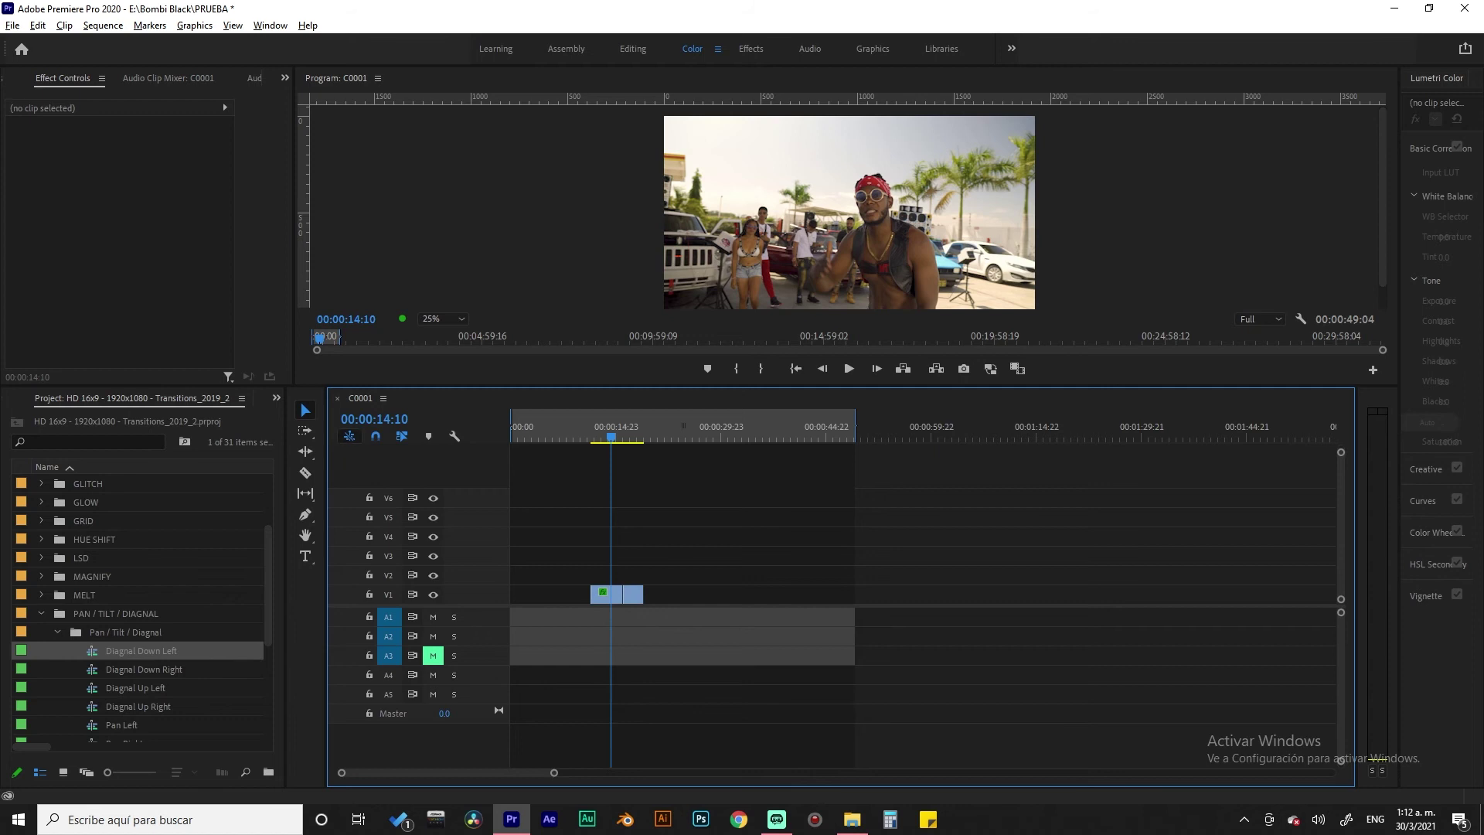
click(349, 436)
drag(141, 650, 623, 575)
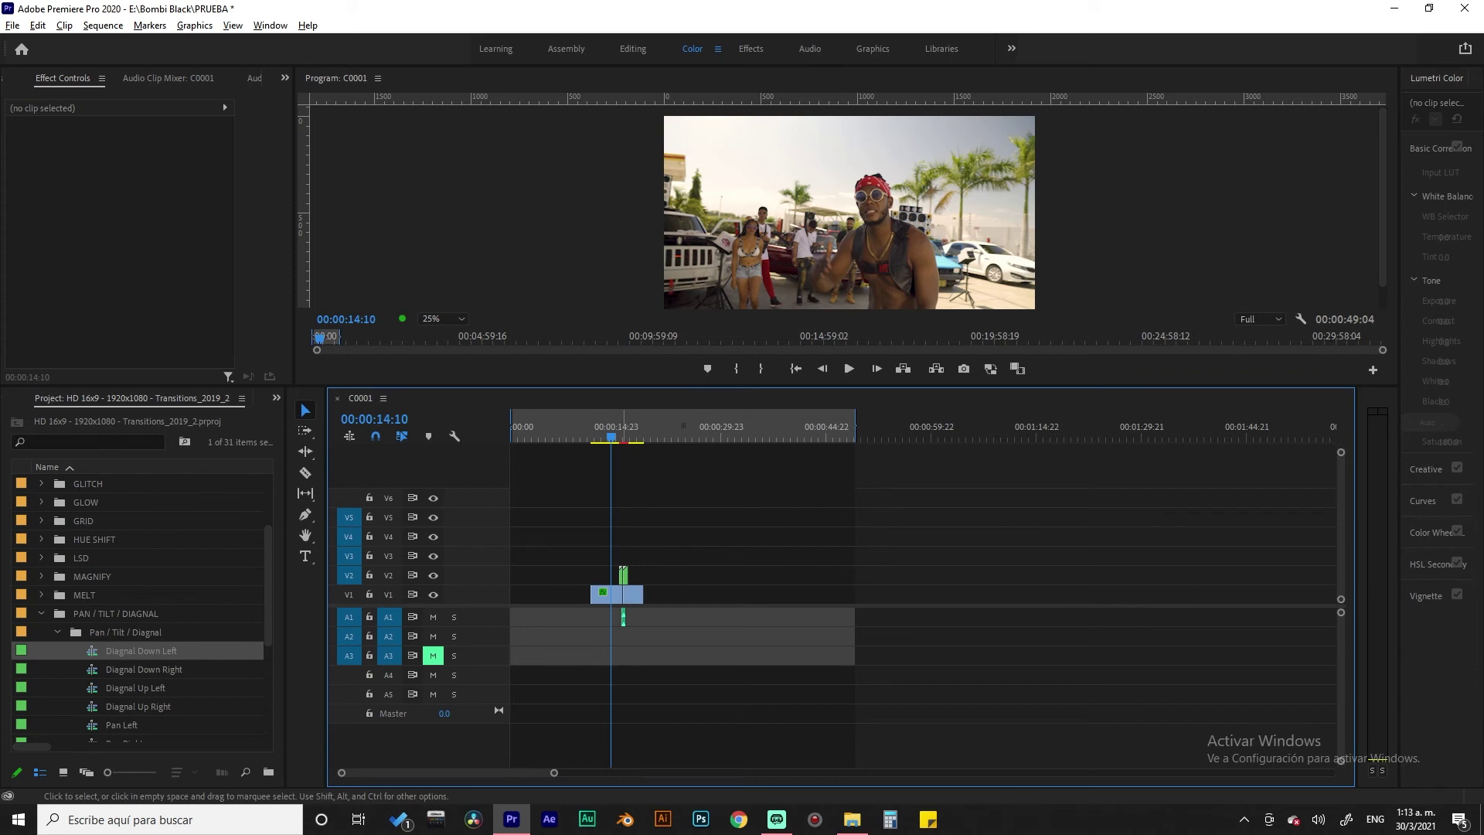
key(shift+Left)
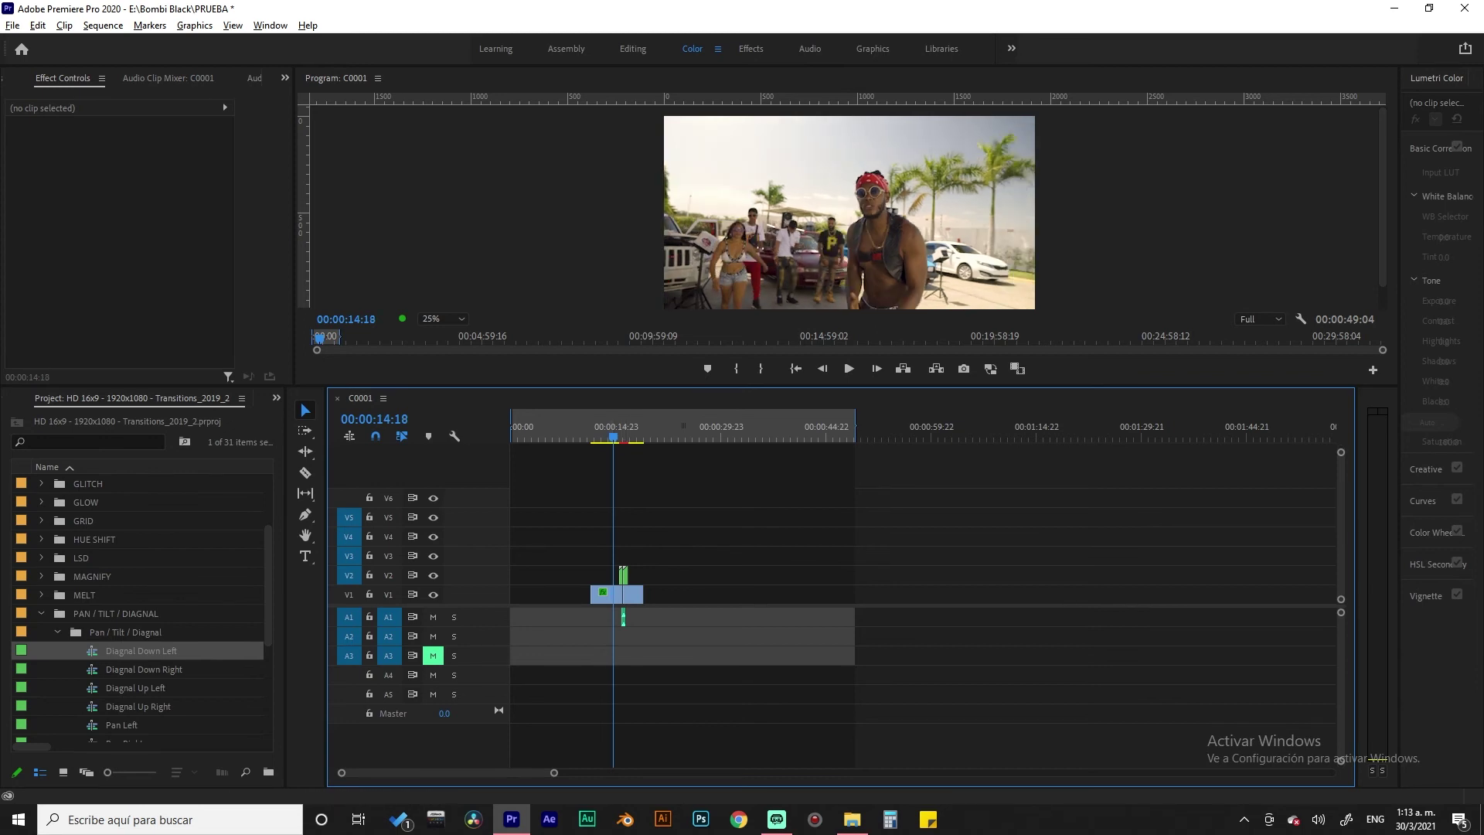
Step: Zoom into the timeline and drop Diagnal Down Left over the C0047.MP4/C0016.MP4 cut on V2
key(equal)
key(equal)
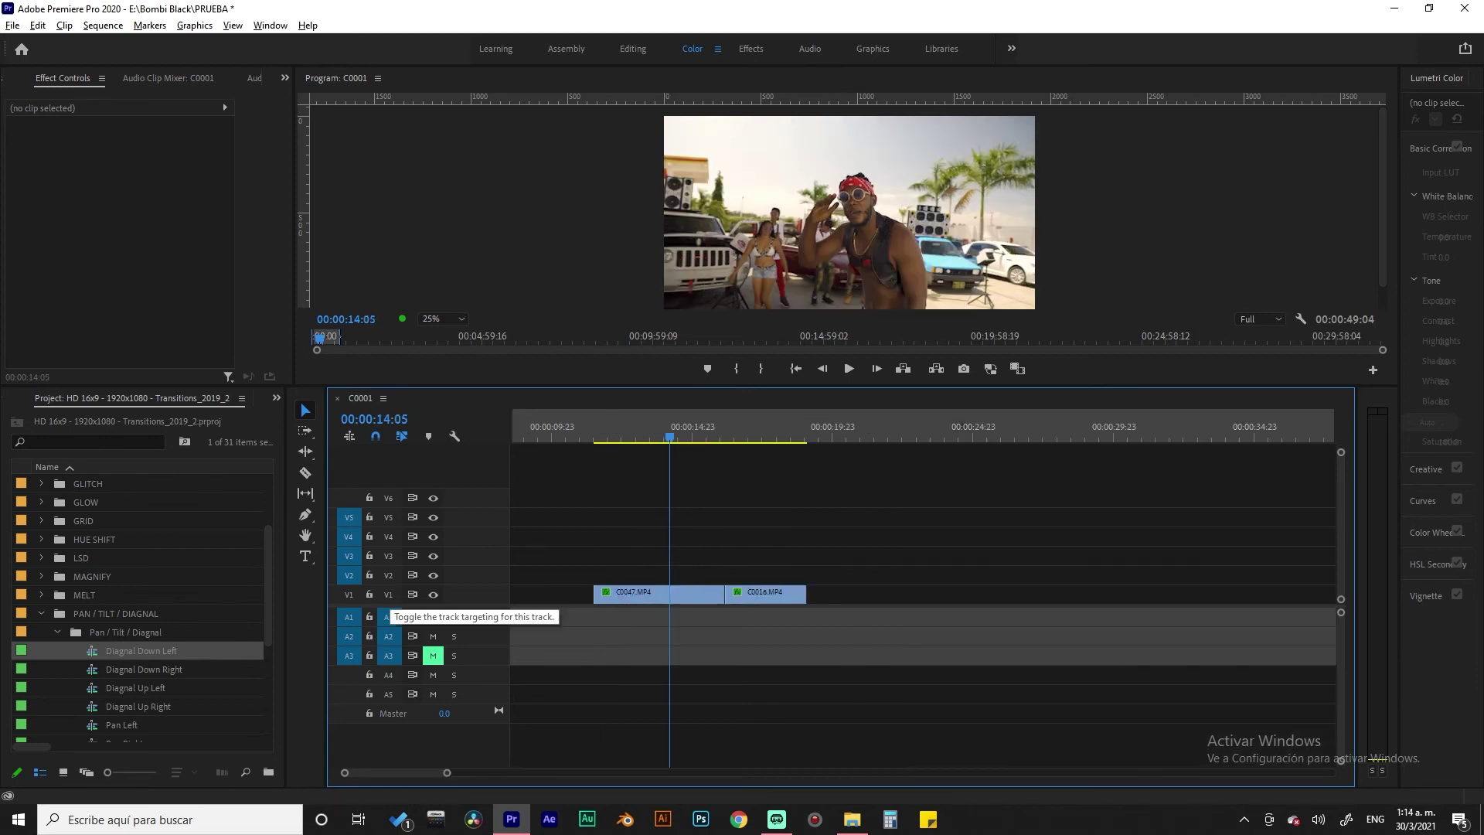
click(389, 595)
click(389, 594)
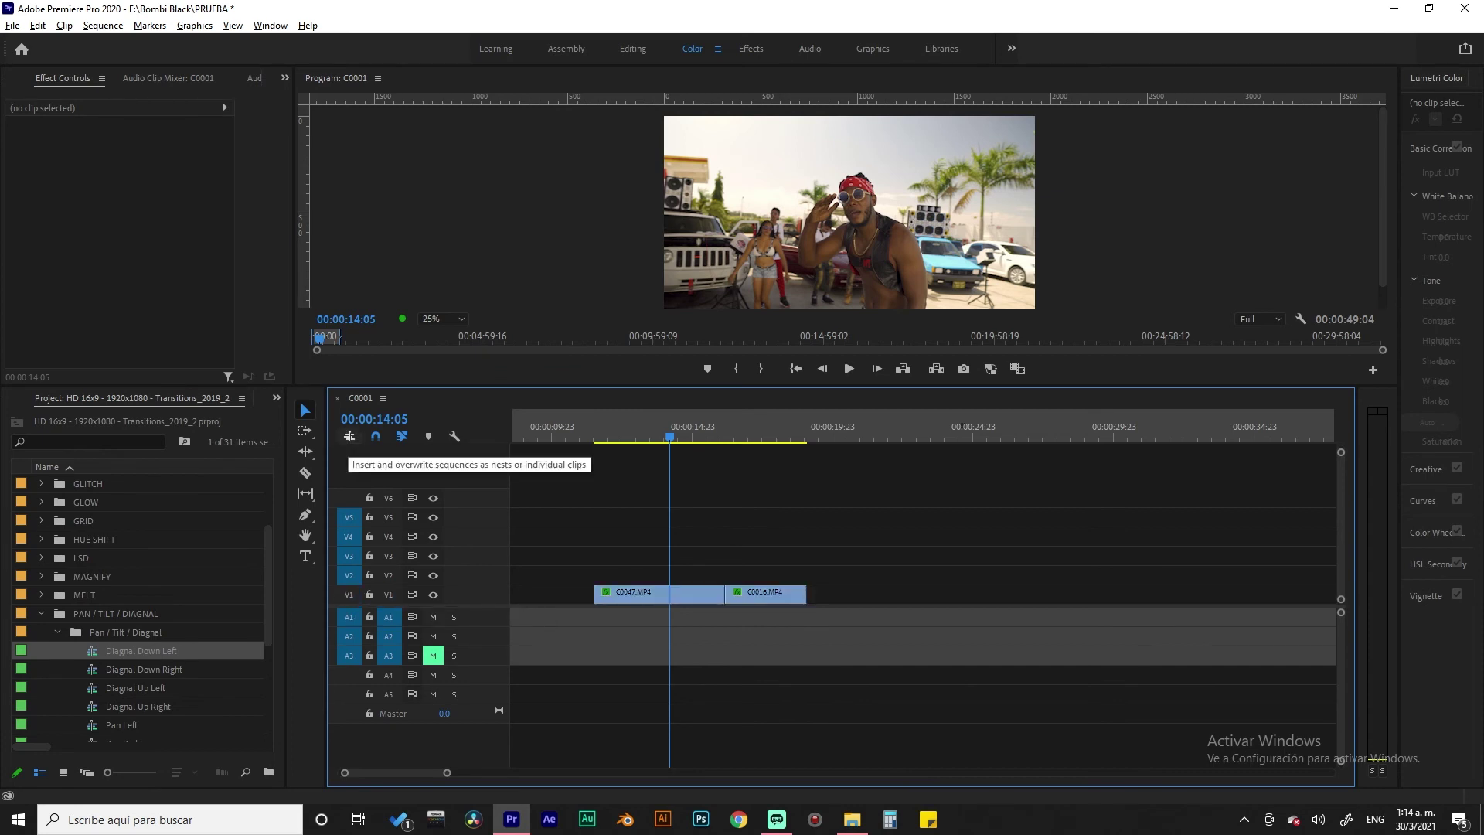
drag(142, 650, 727, 587)
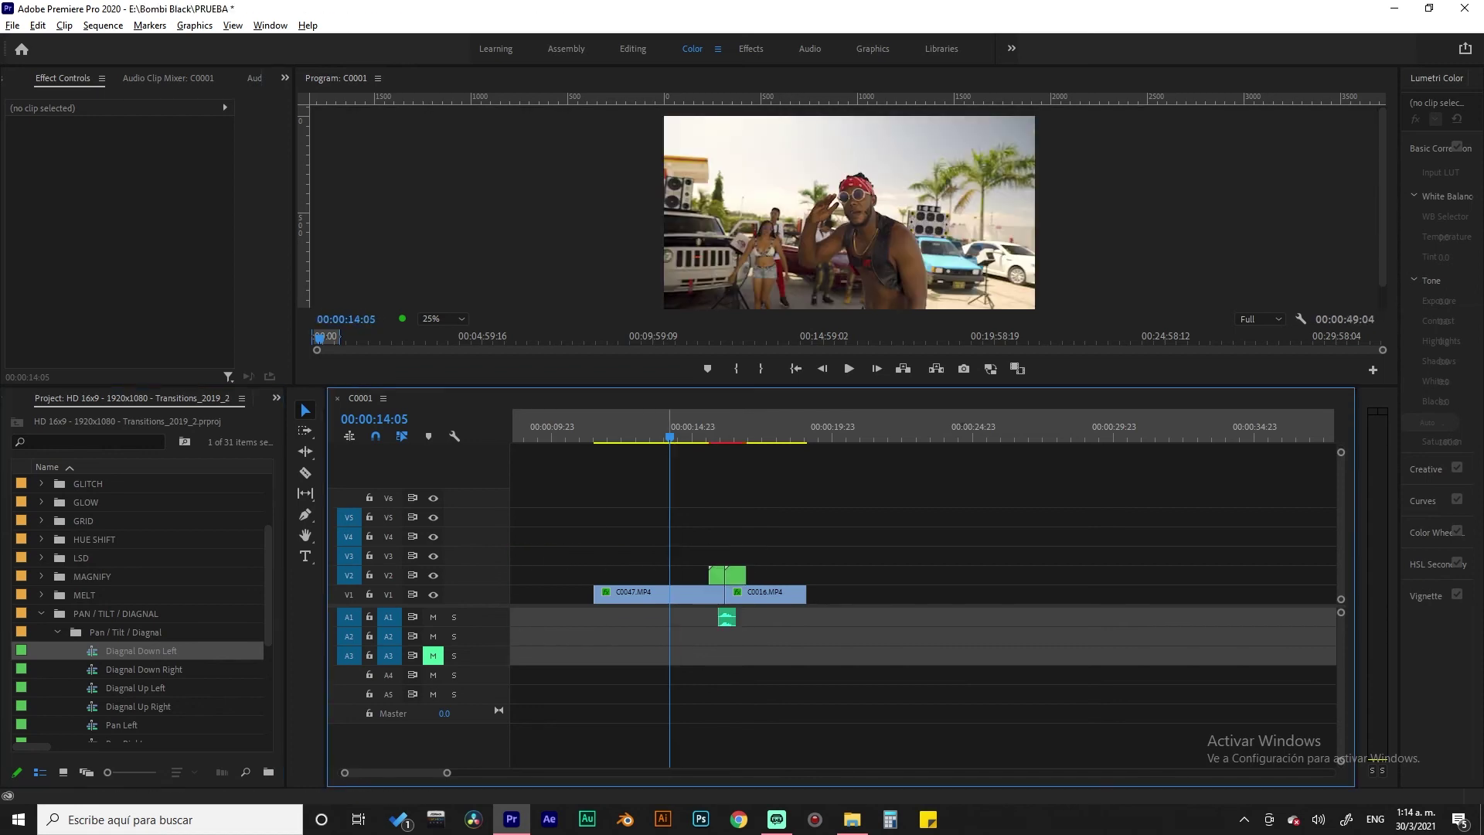
Step: Mark an Out point just past the cut and render previews for the In–Out range
key(space)
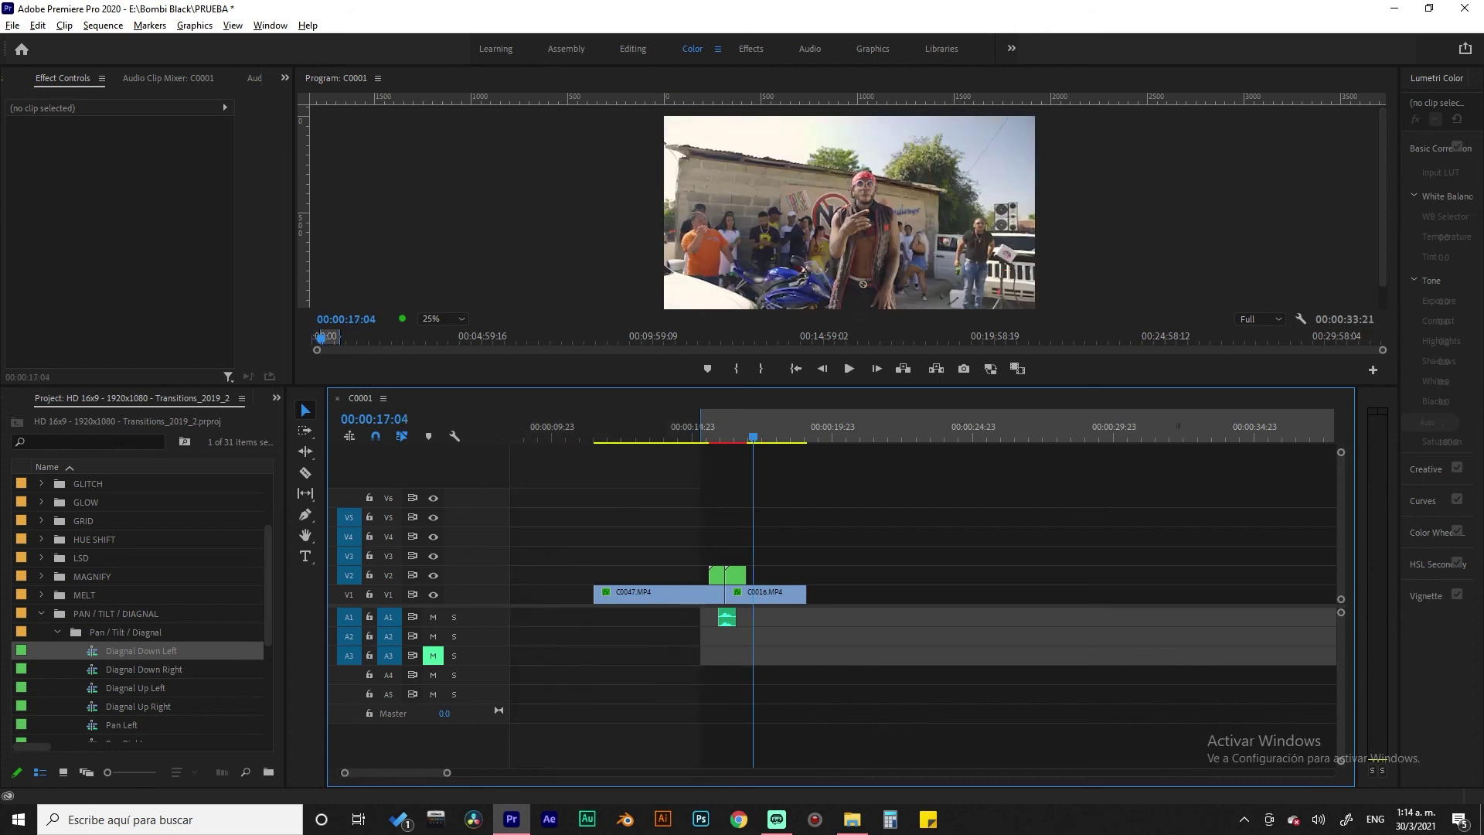
key(o)
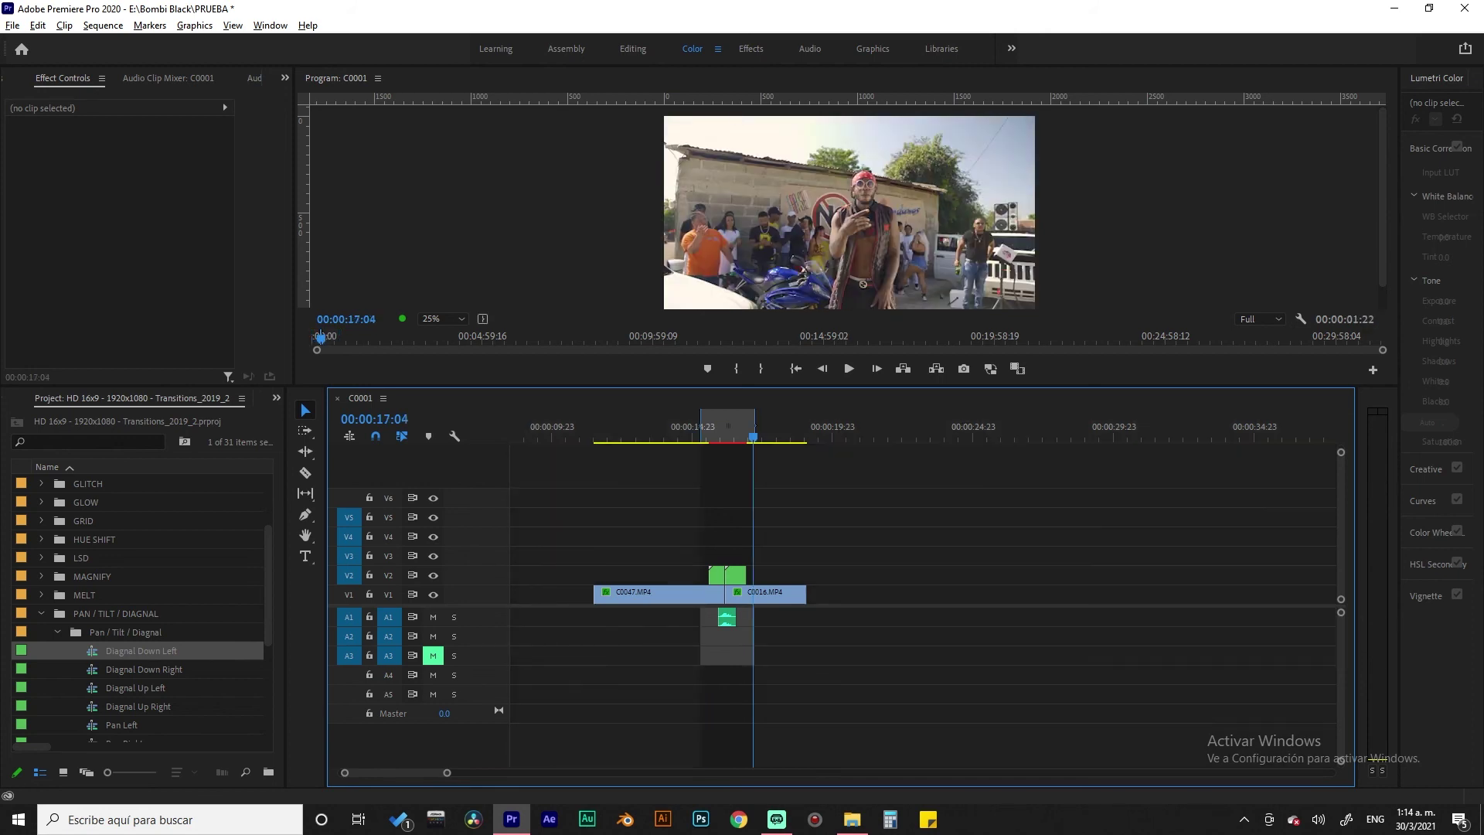
key(shift+i)
click(726, 616)
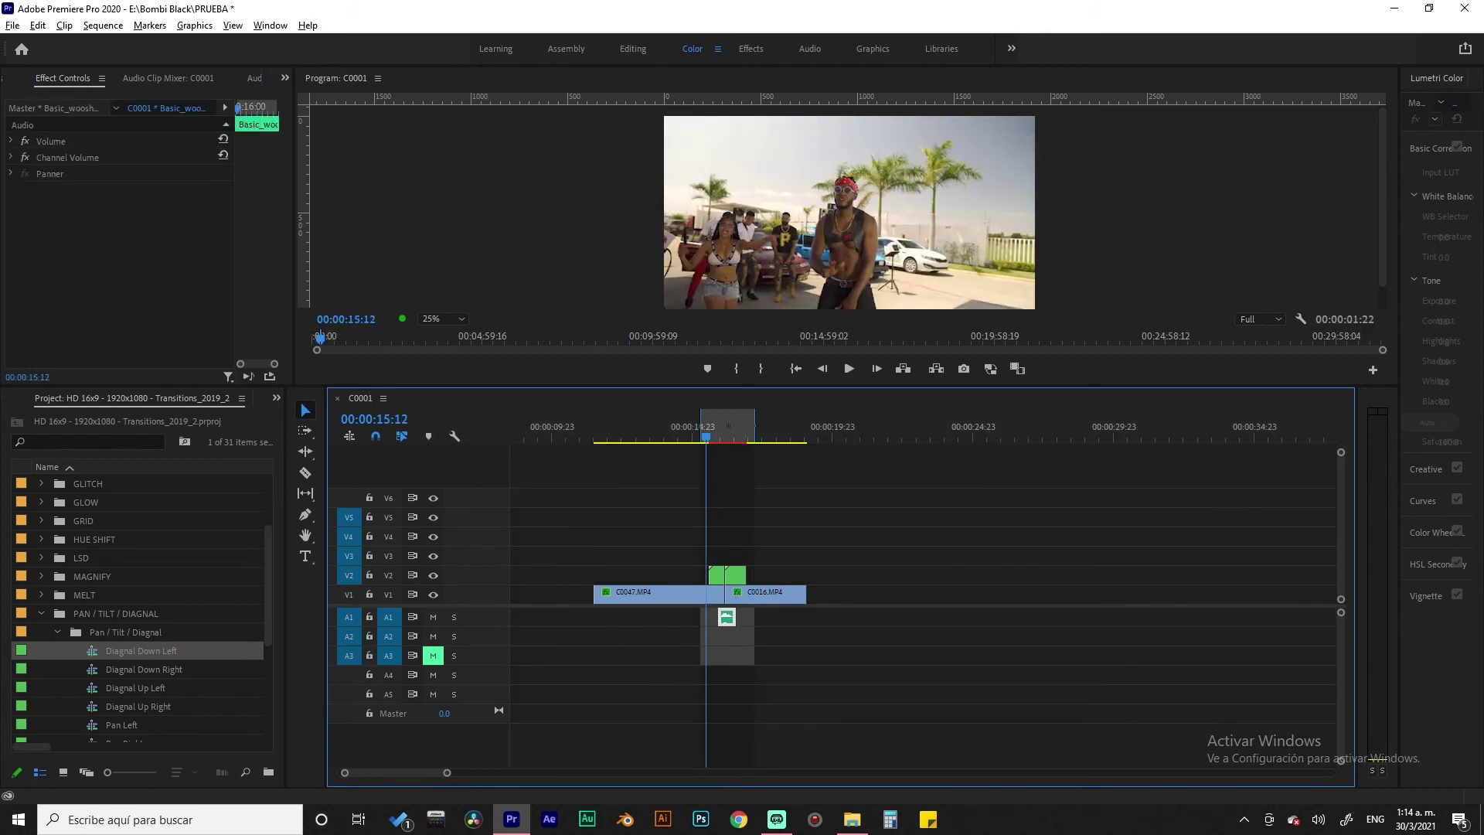
key(Return)
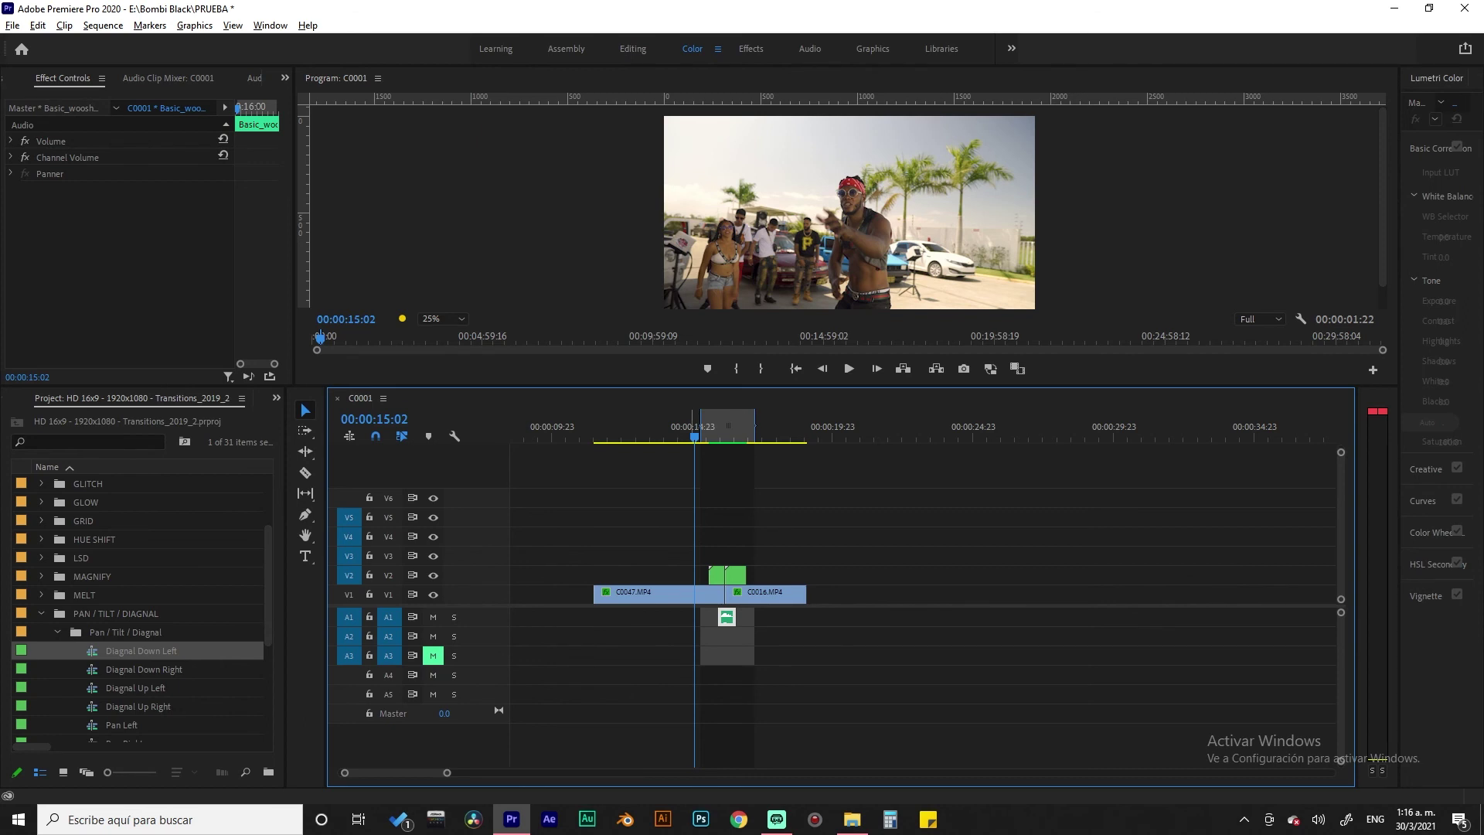
Step: Play the rendered Diagnal Down Left transition twice, then step back to 00:00:15:12
key(space)
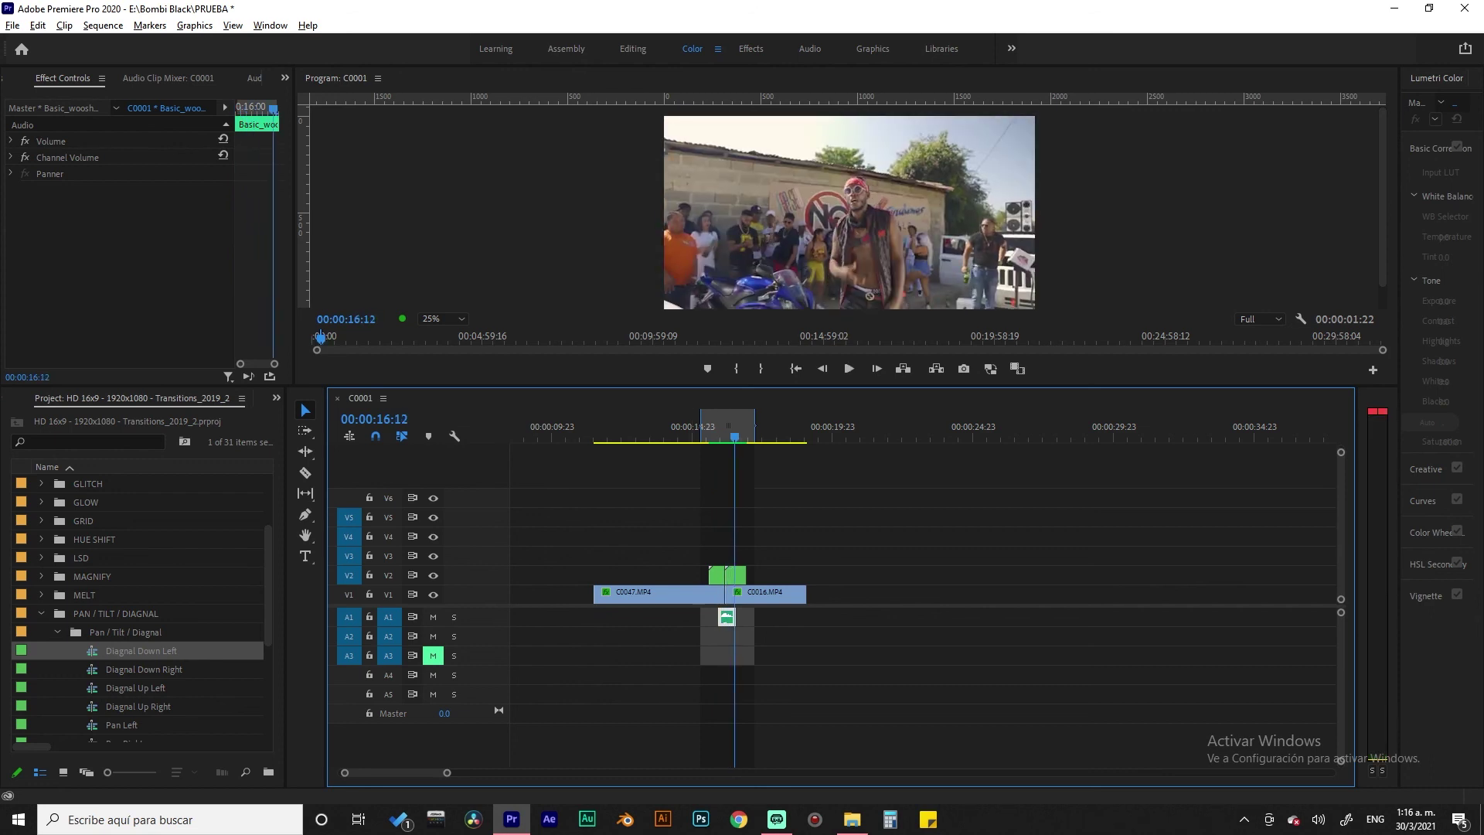
key(space)
key(space)
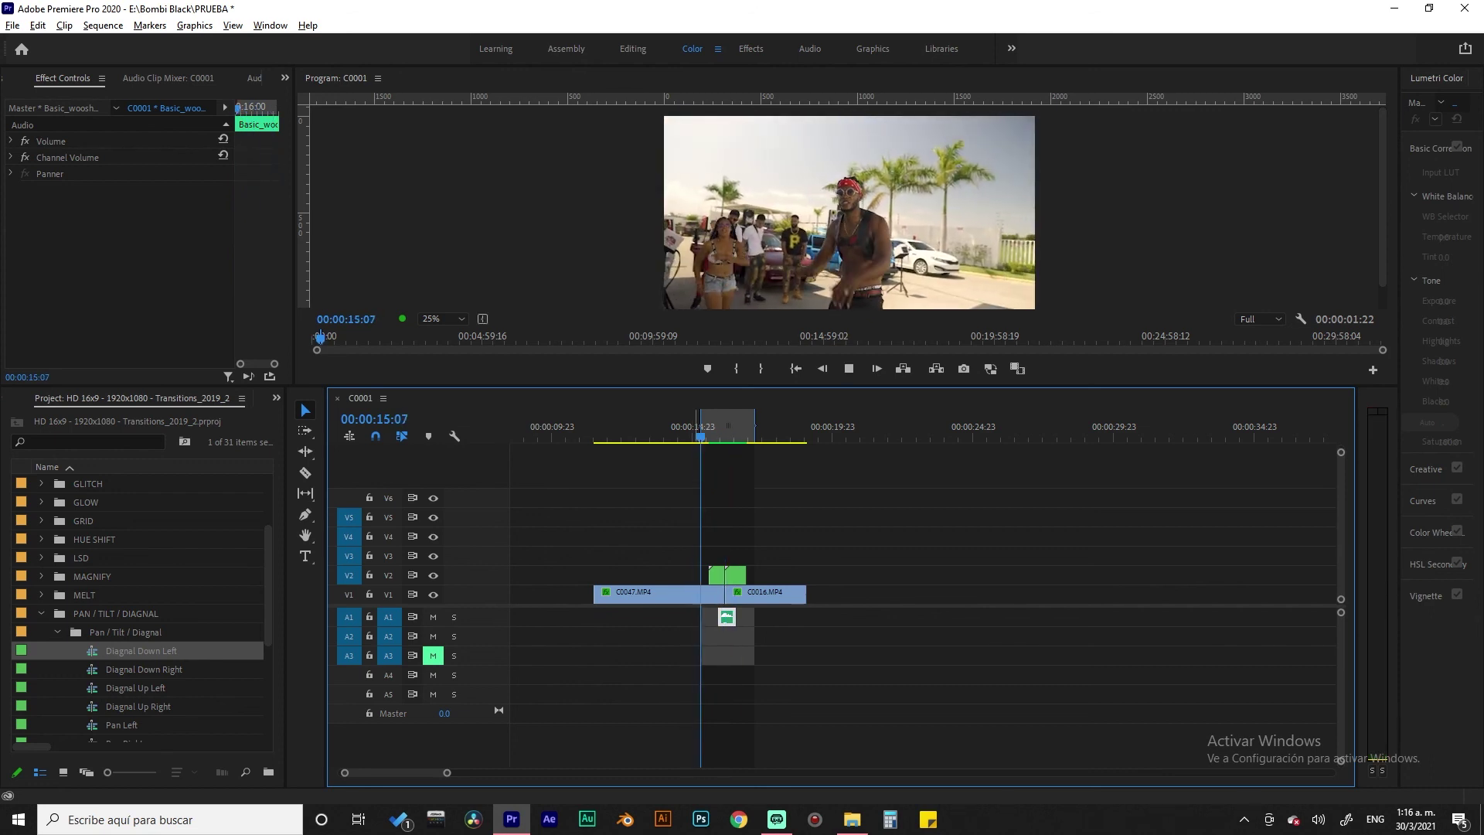
key(space)
key(space)
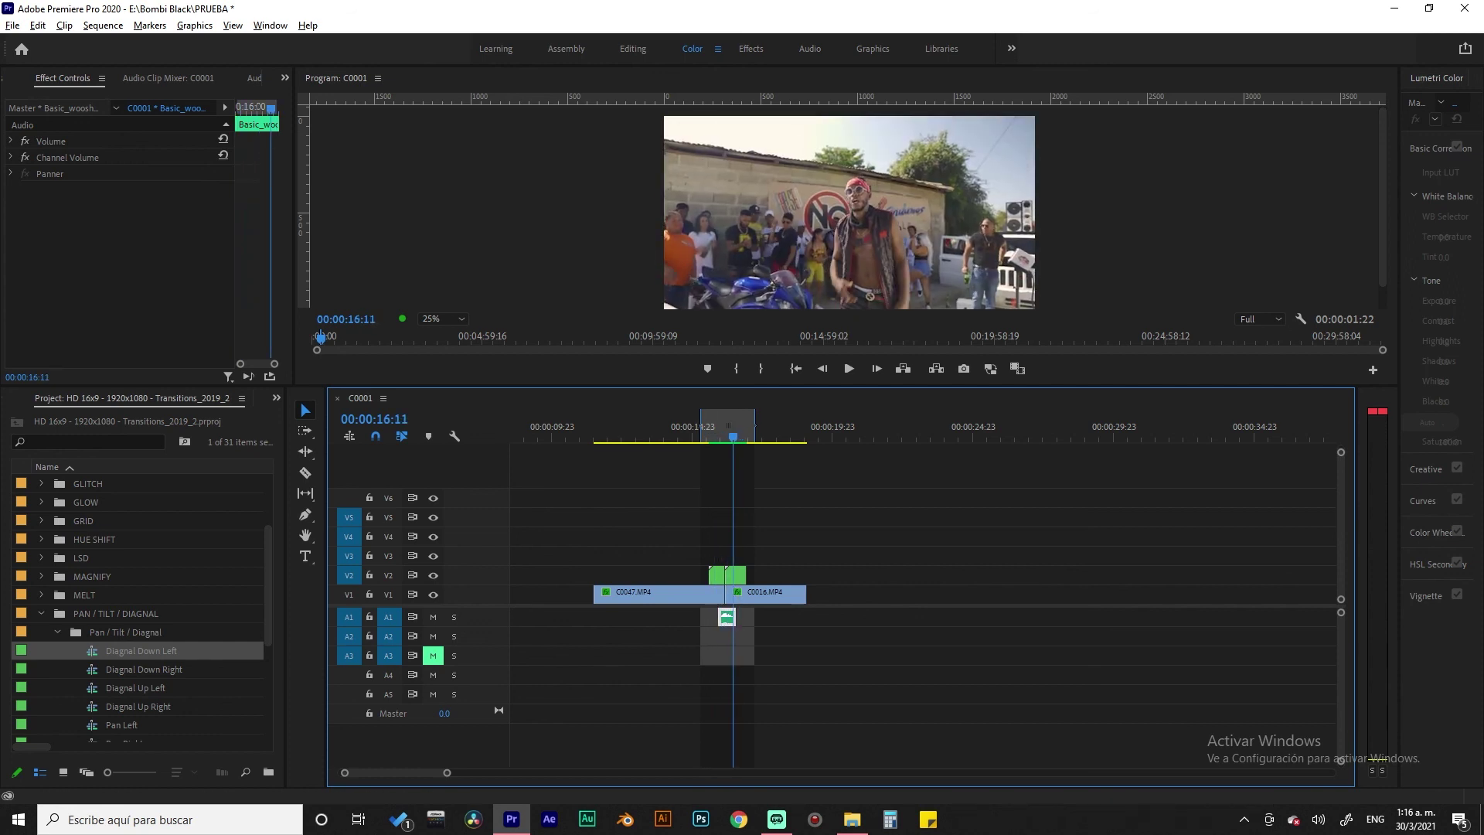
key(space)
key(shift+Left)
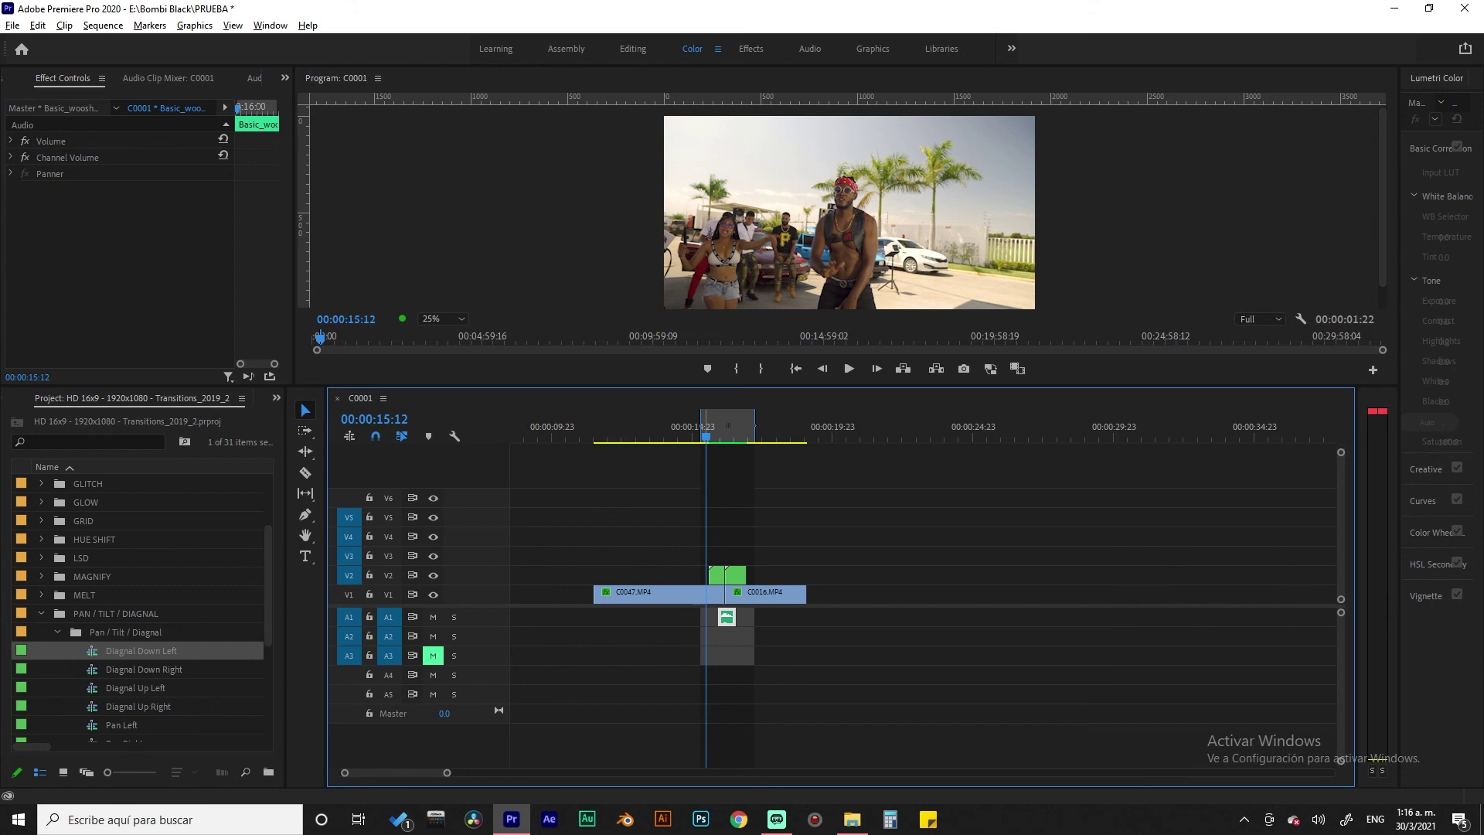